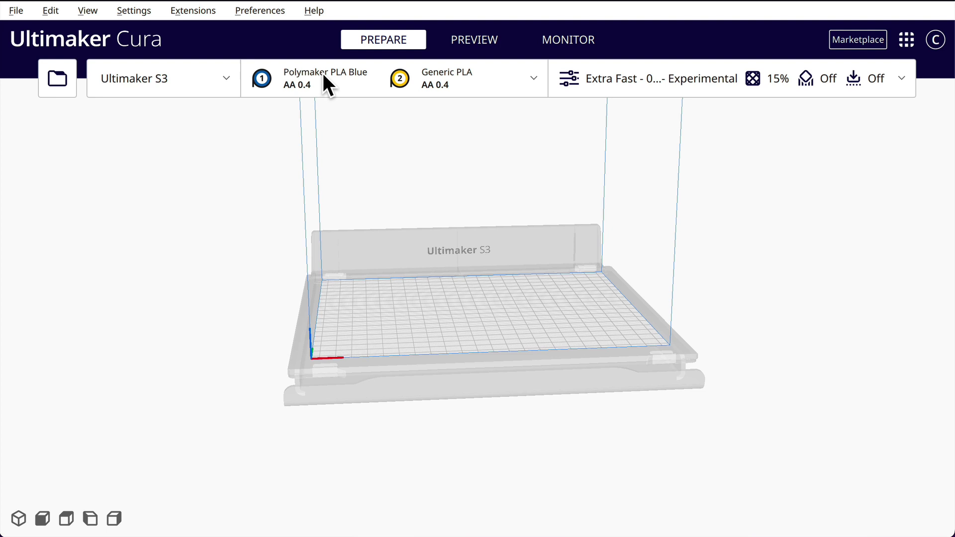
# - Open Manage Materials from extruder 2's Material dropdown to reach the Materials preferences
pyautogui.click(532, 78)
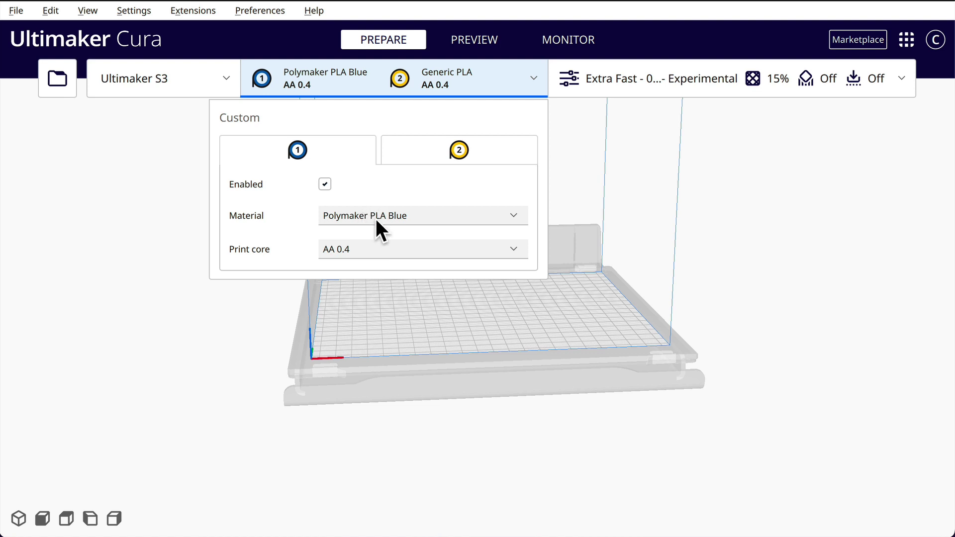
pyautogui.click(499, 142)
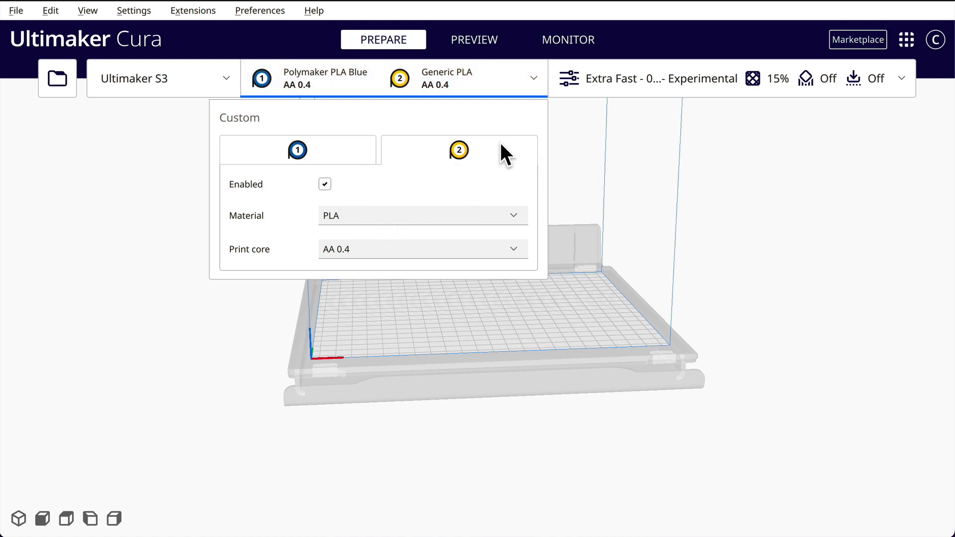
pyautogui.click(459, 220)
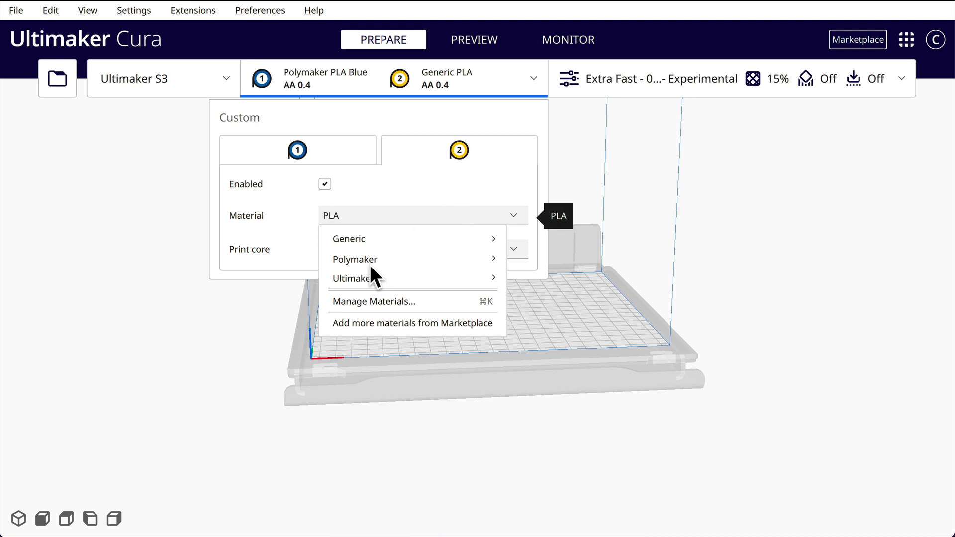
pyautogui.click(369, 300)
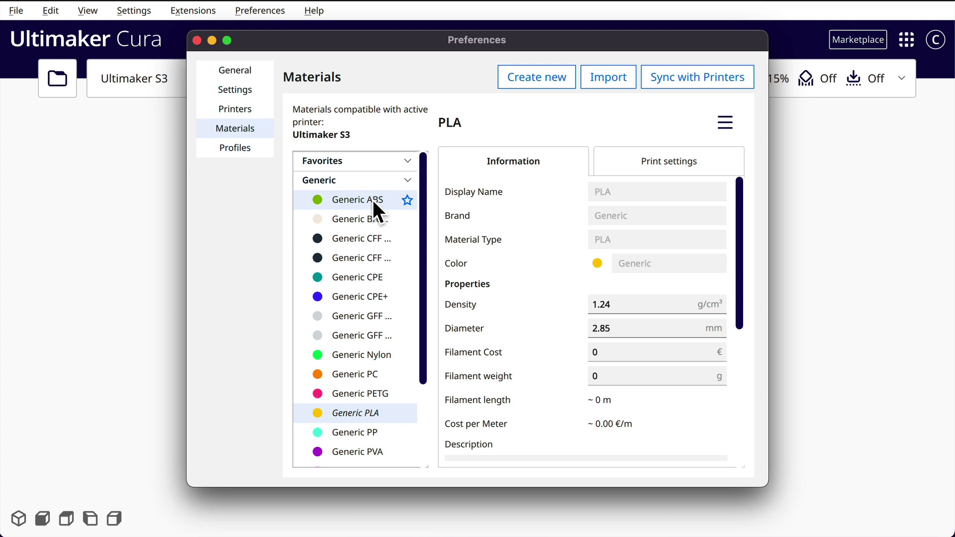
# - Create a new material with brand Polymaker and colour red
pyautogui.click(542, 77)
pyautogui.click(617, 215)
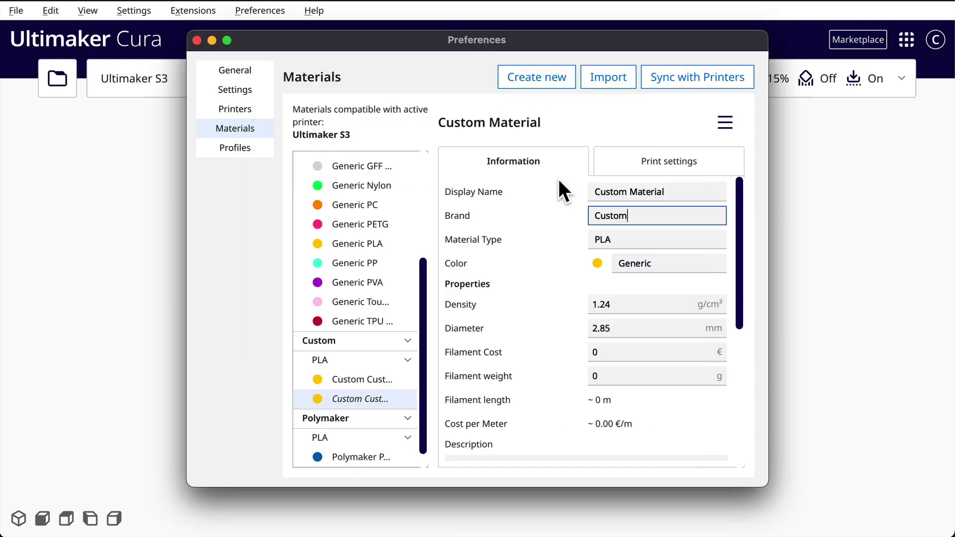
pyautogui.write('Po')
pyautogui.press('BackSpace')
pyautogui.press('BackSpace')
pyautogui.press('BackSpace')
pyautogui.press('BackSpace')
pyautogui.press('BackSpace')
pyautogui.press('BackSpace')
pyautogui.press('BackSpace')
pyautogui.press('BackSpace')
pyautogui.write('Polymaker')
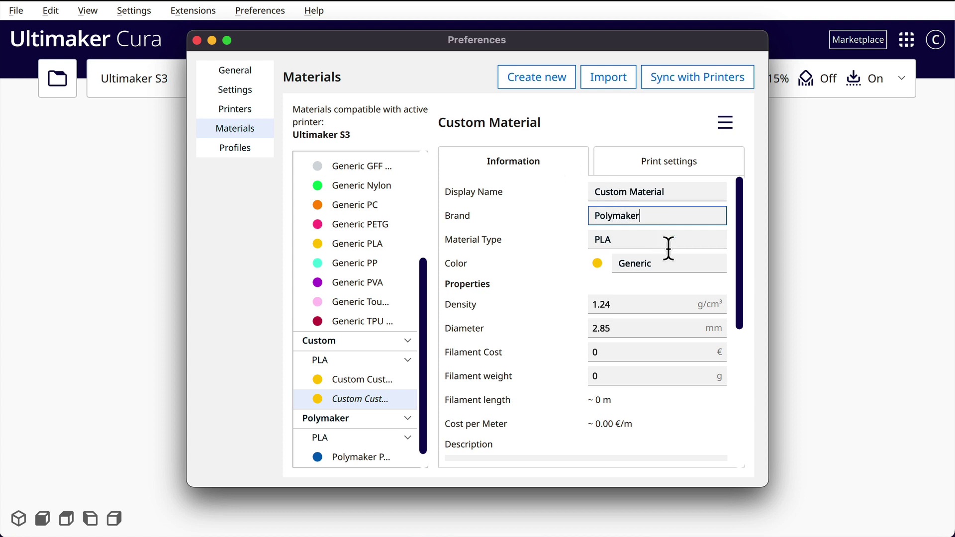
pyautogui.press('Return')
pyautogui.click(596, 264)
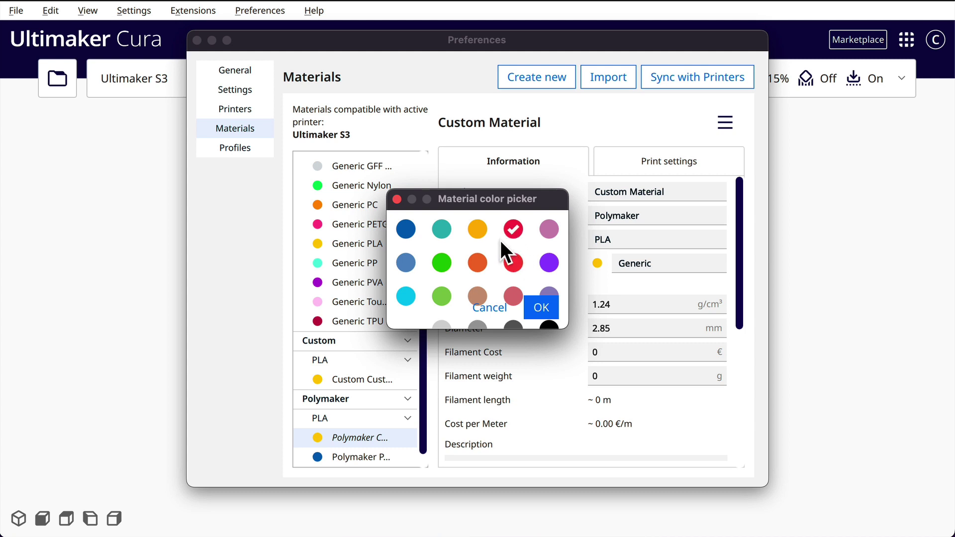
pyautogui.click(534, 306)
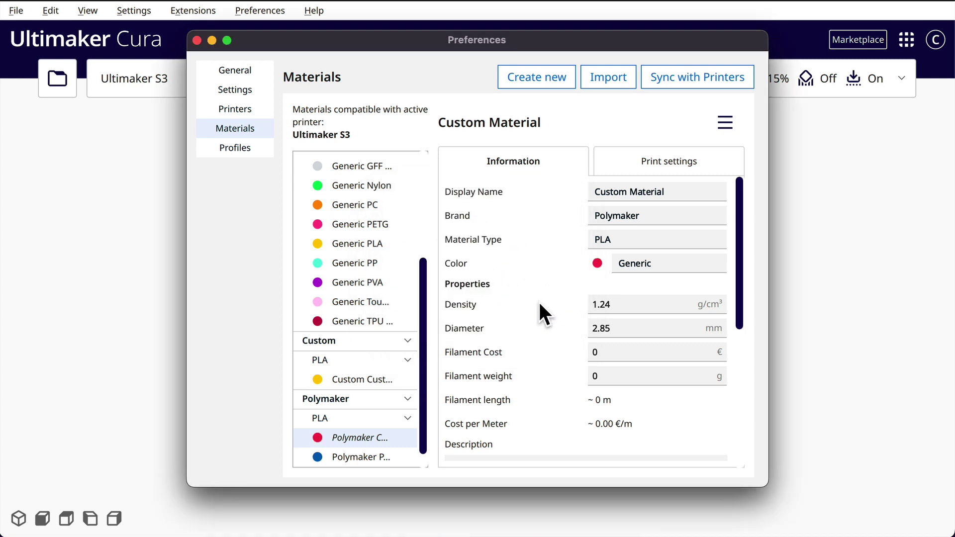
# - Rename the material to 'Polymaker PLA Red', review its print settings, and close Preferences
pyautogui.click(680, 192)
pyautogui.press('BackSpace')
pyautogui.press('BackSpace')
pyautogui.press('BackSpace')
pyautogui.press('BackSpace')
pyautogui.press('BackSpace')
pyautogui.press('BackSpace')
pyautogui.press('BackSpace')
pyautogui.press('BackSpace')
pyautogui.press('BackSpace')
pyautogui.press('BackSpace')
pyautogui.press('BackSpace')
pyautogui.press('BackSpace')
pyautogui.press('BackSpace')
pyautogui.press('BackSpace')
pyautogui.press('BackSpace')
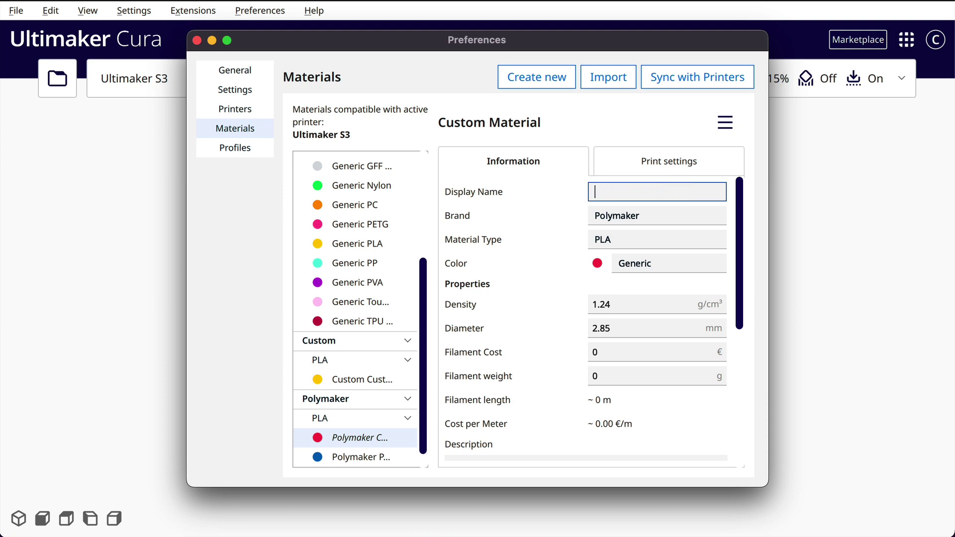
pyautogui.write('Polymaker PLA Red')
pyautogui.click(670, 161)
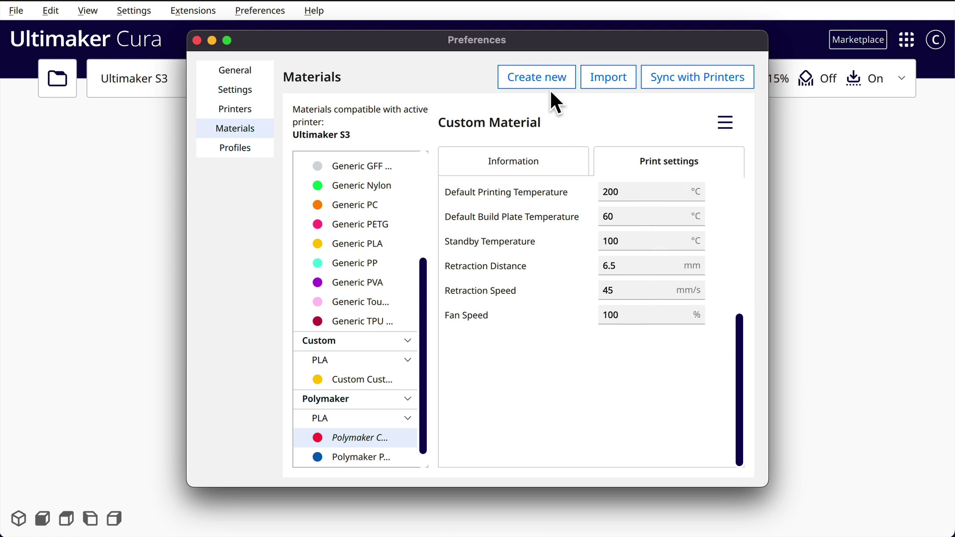
pyautogui.click(197, 39)
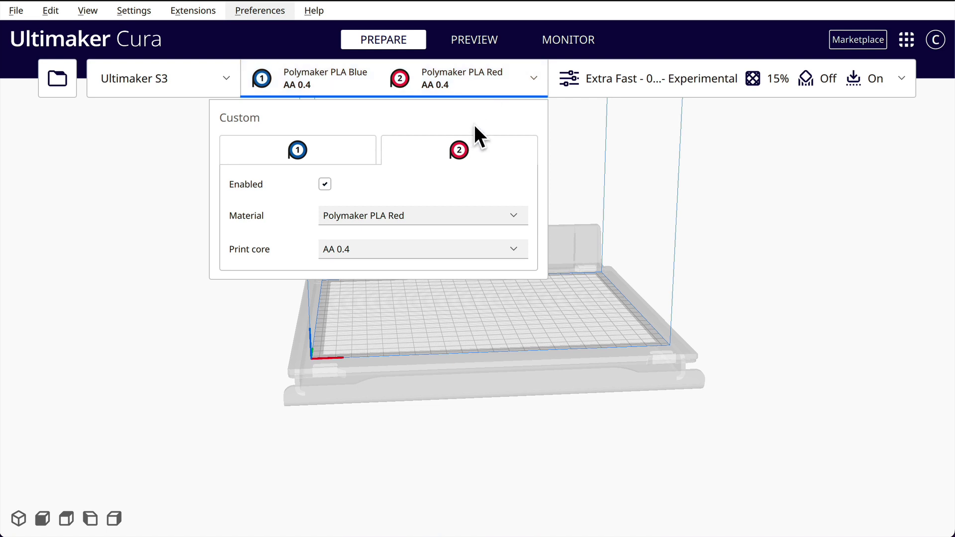
# - Load UMS3_smallBox-m3-12 onto the build plate and slice it (32 minutes, 8g · 0.98m)
pyautogui.click(315, 151)
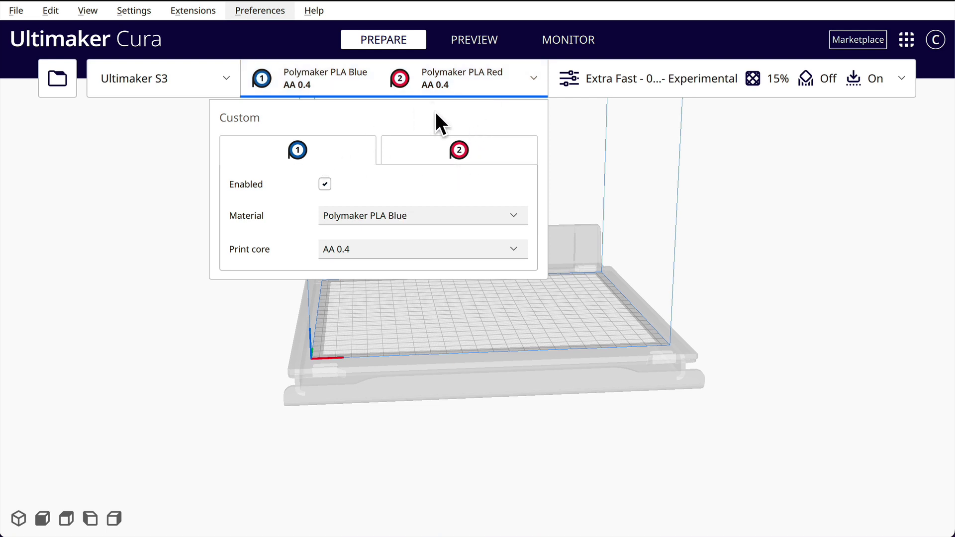
pyautogui.click(776, 213)
pyautogui.moveTo(805, 294); pyautogui.dragTo(810, 314, button='right')
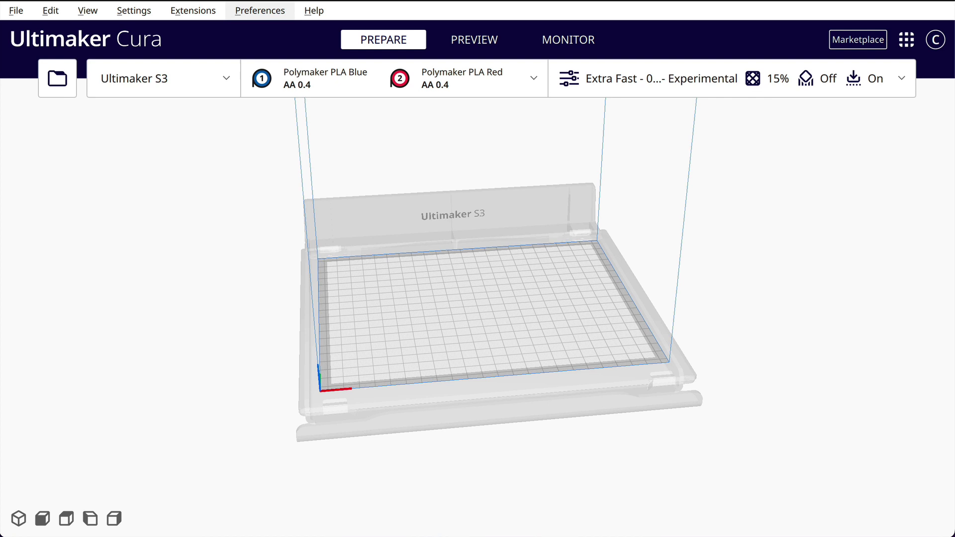
pyautogui.moveTo(181, 512); pyautogui.dragTo(468, 307)
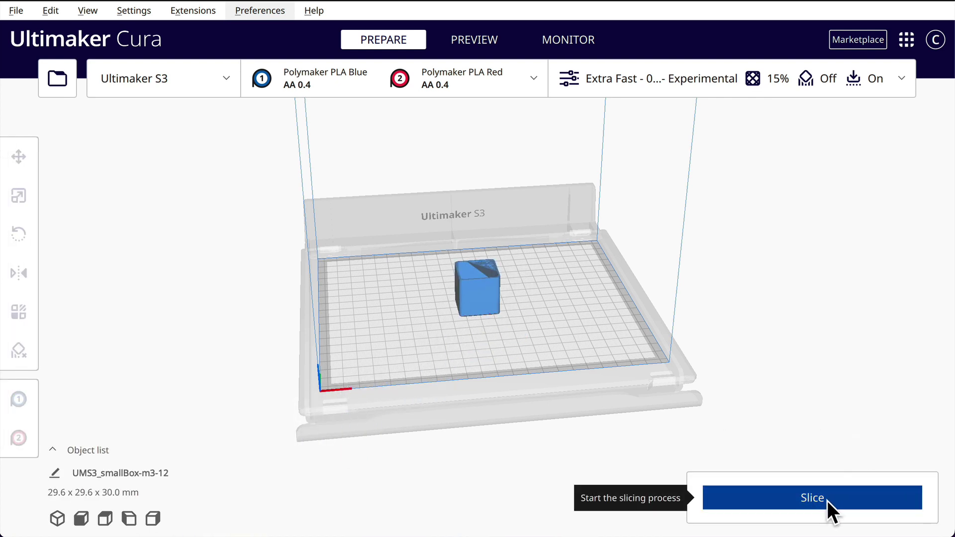
pyautogui.click(825, 500)
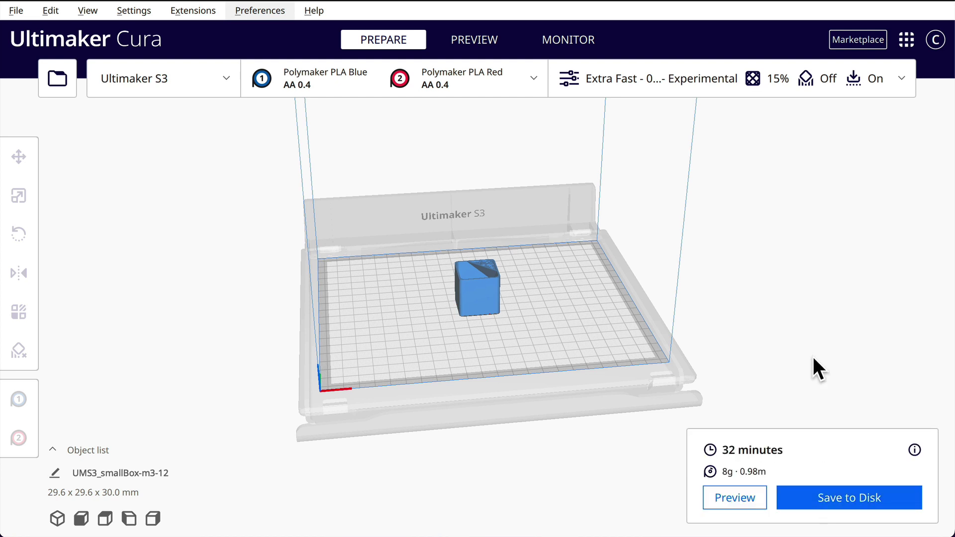
# - Open the custom print settings, keeping the Extra Fast 0.3 mm profile
pyautogui.click(902, 76)
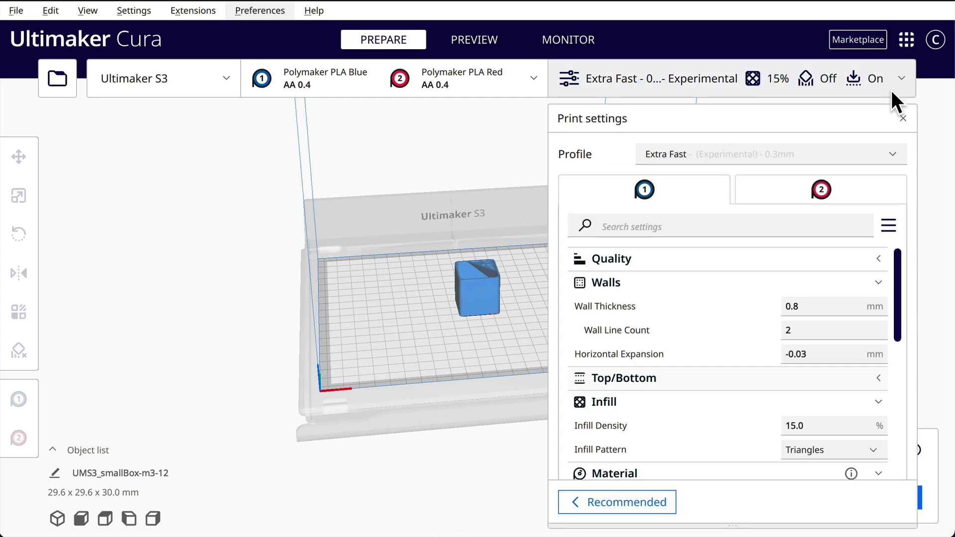
pyautogui.click(894, 150)
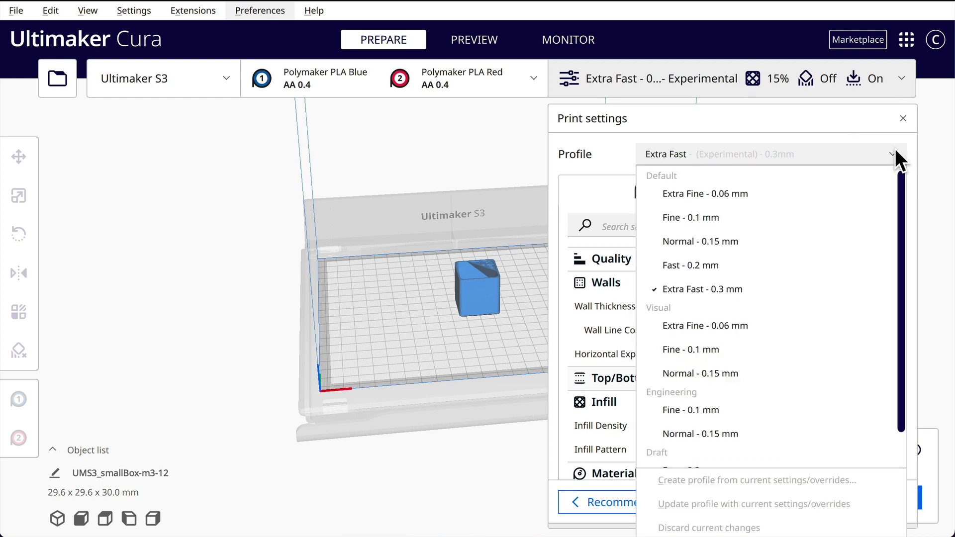
pyautogui.click(709, 288)
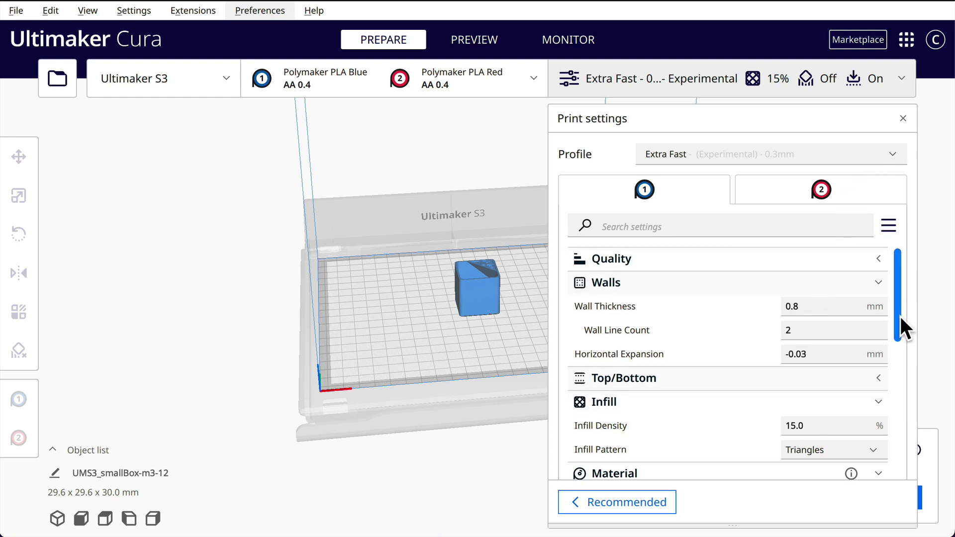
pyautogui.moveTo(900, 318); pyautogui.dragTo(901, 374)
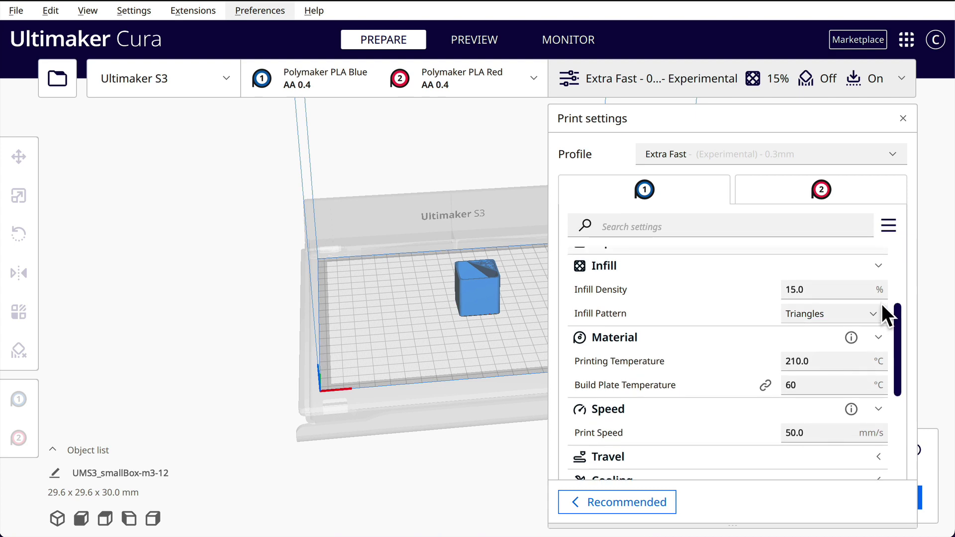
pyautogui.doubleClick(814, 291)
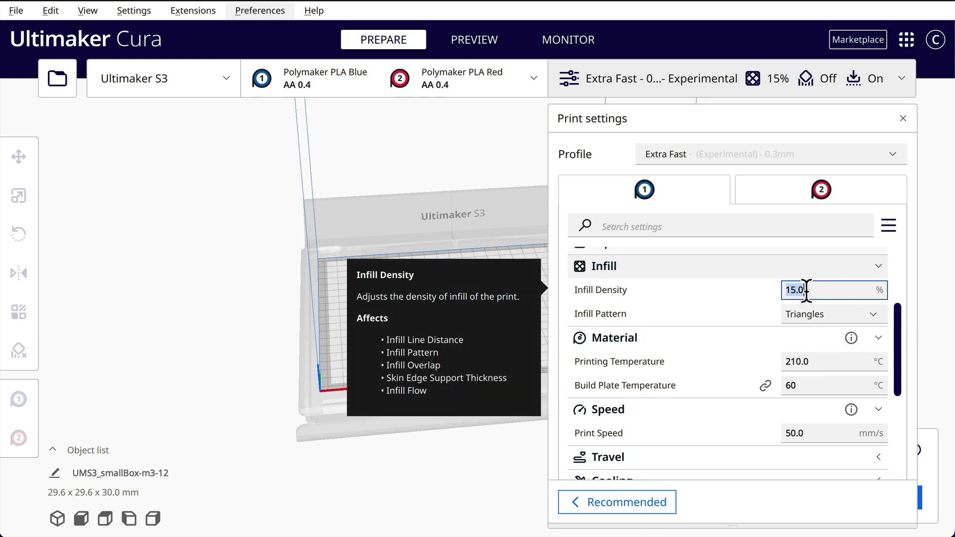
pyautogui.scroll(-4, 723, 296)
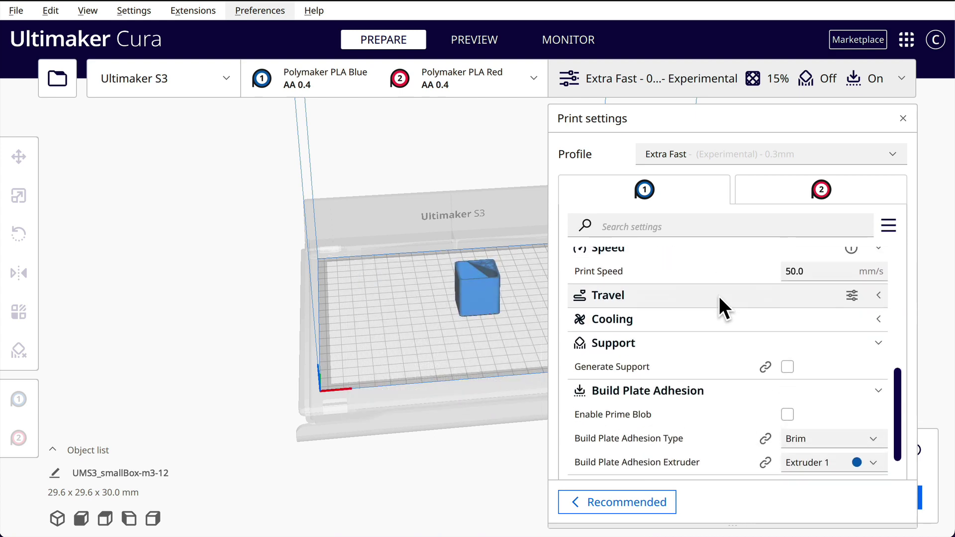
pyautogui.scroll(-1, 715, 295)
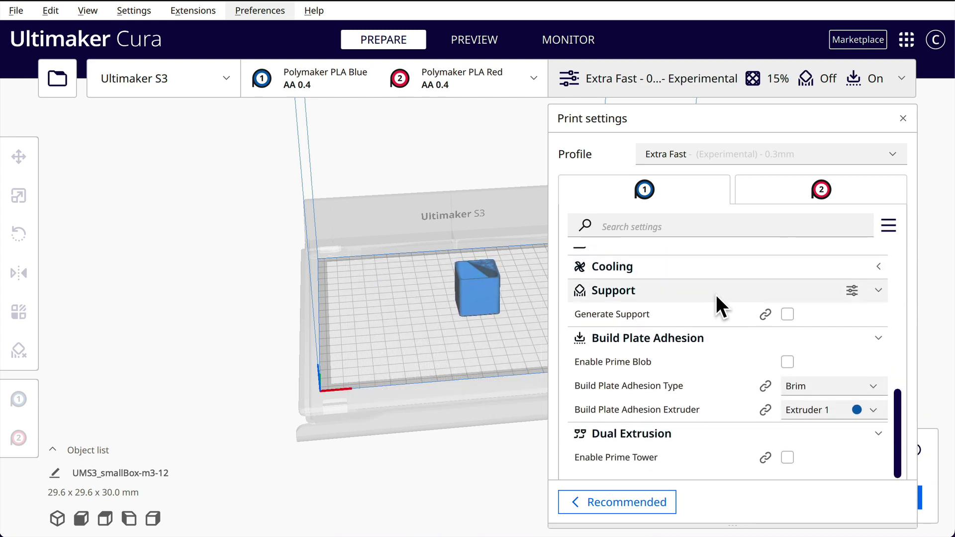
pyautogui.scroll(6, 715, 294)
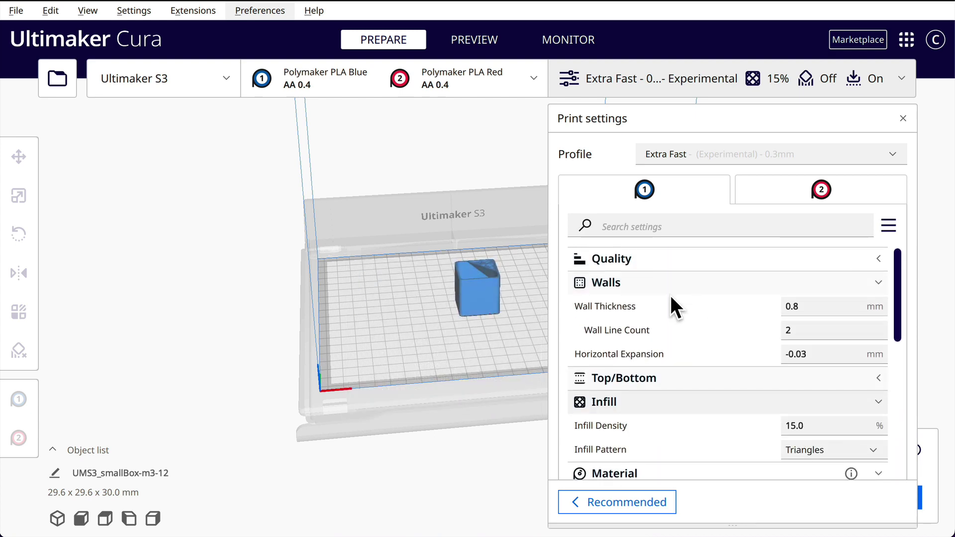
# - Set Wall Line Count to 4 and Infill Density to 20%
pyautogui.click(808, 327)
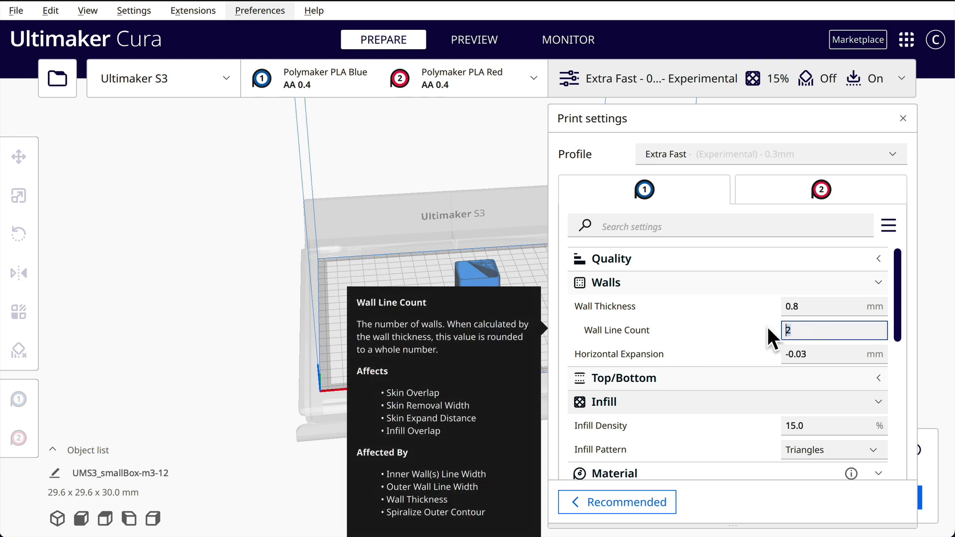
pyautogui.write('4')
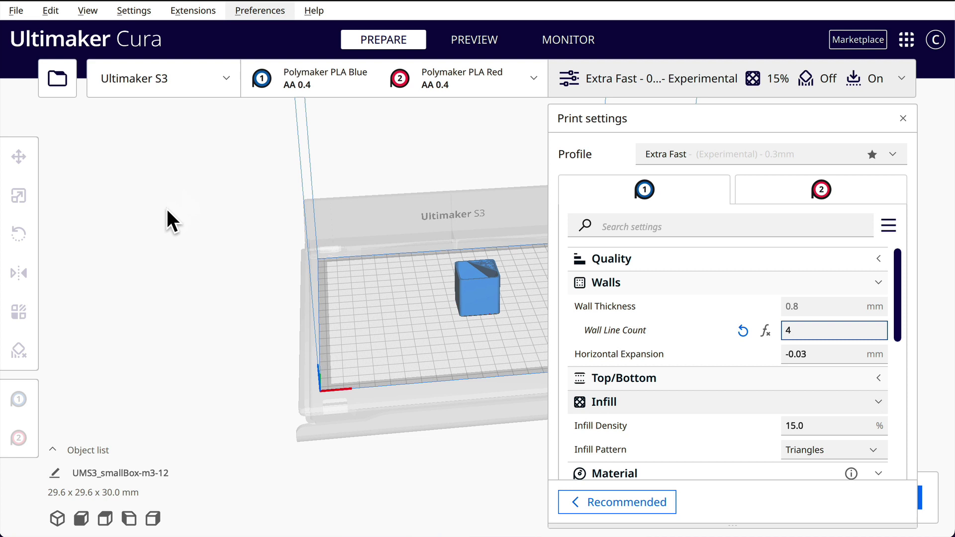
pyautogui.click(815, 426)
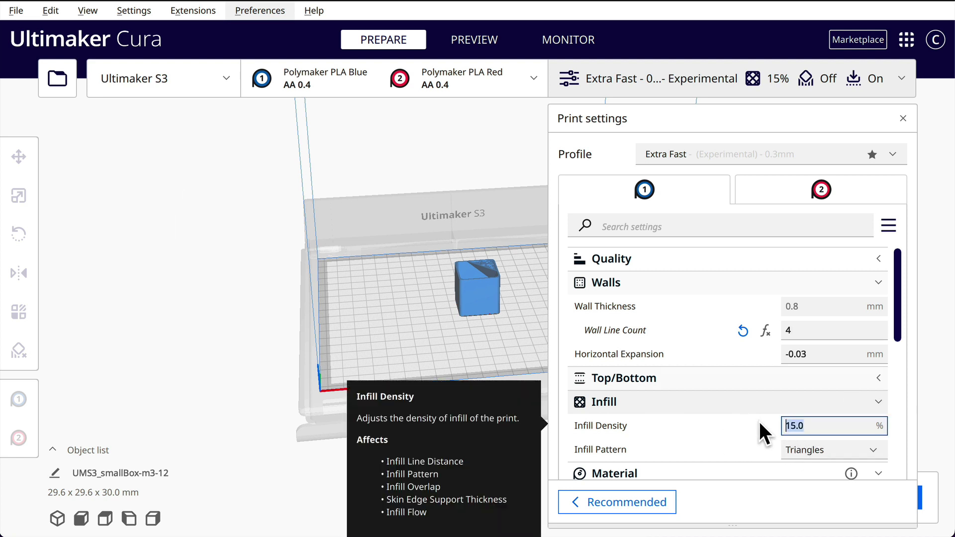
pyautogui.write('20')
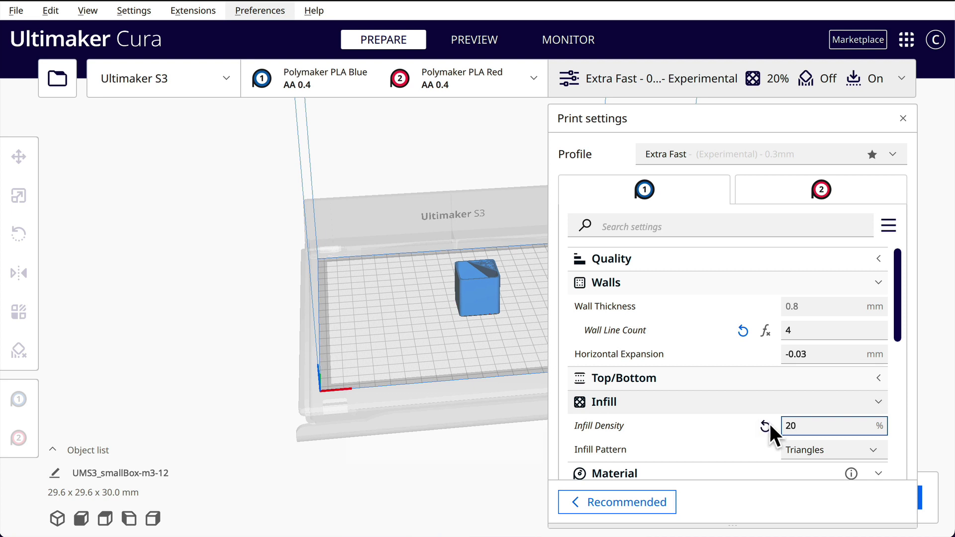
pyautogui.click(902, 119)
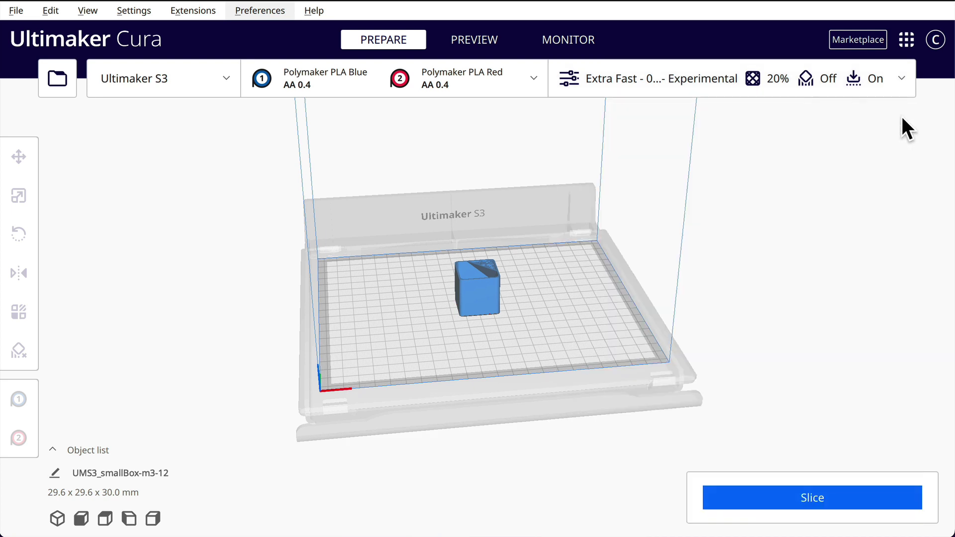
# - Re-slice the box and switch to the layer preview, looking down into it
pyautogui.click(813, 494)
pyautogui.scroll(1, 768, 269)
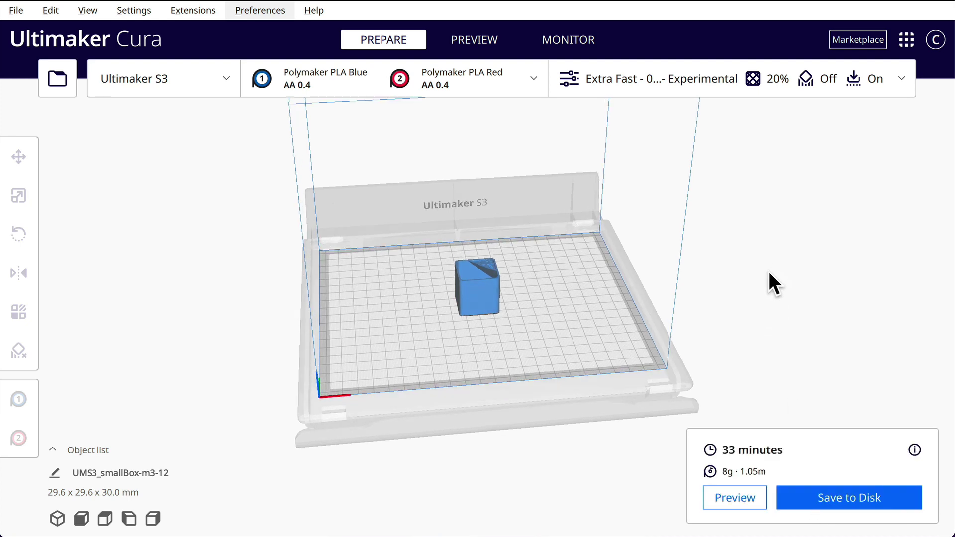
pyautogui.moveTo(768, 269); pyautogui.dragTo(774, 304, button='right')
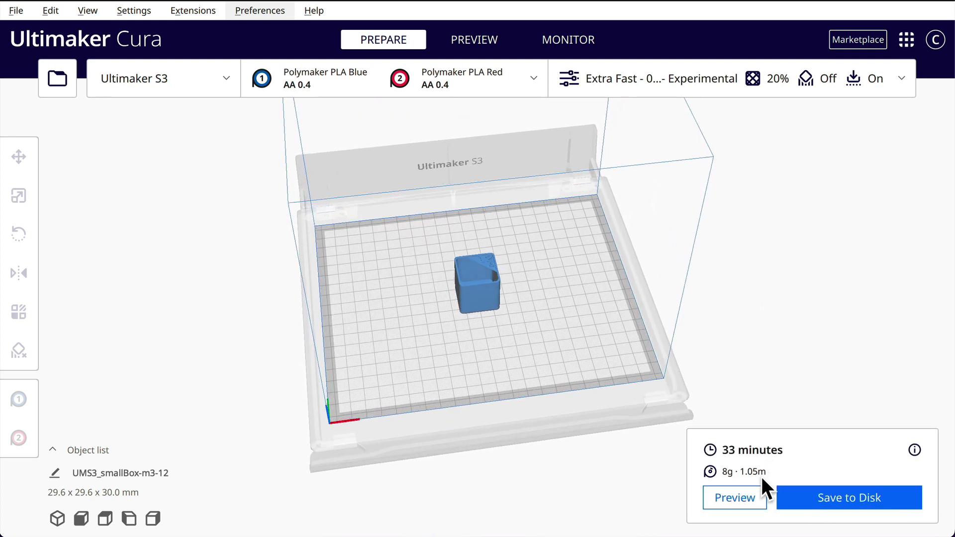
pyautogui.click(748, 491)
pyautogui.scroll(-3, 556, 333)
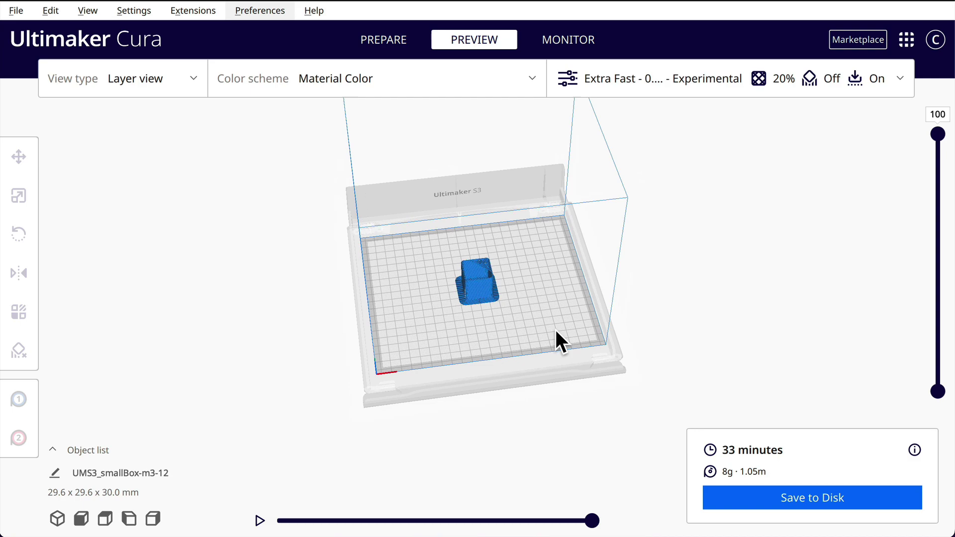
pyautogui.scroll(8, 556, 330)
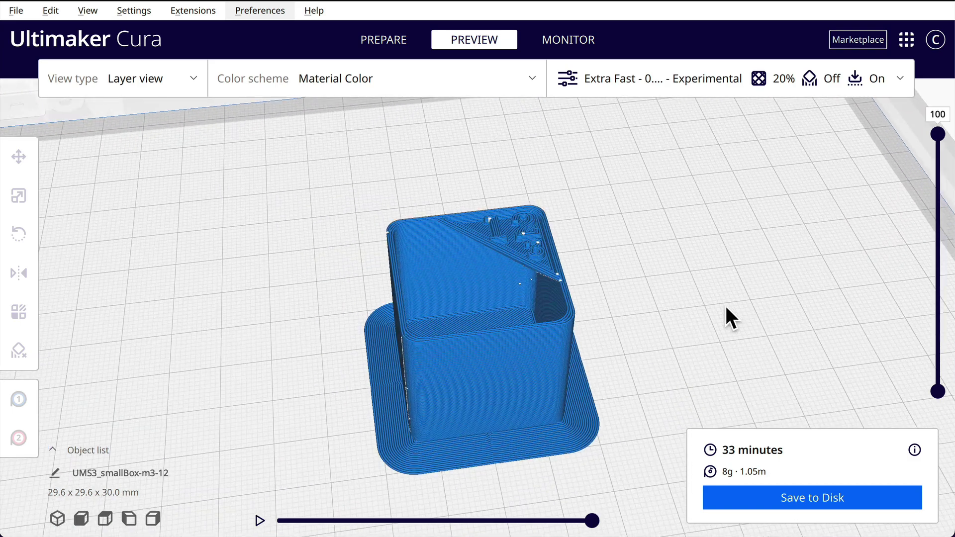
pyautogui.moveTo(726, 308)
pyautogui.mouseDown(button='right')
pyautogui.moveTo(716, 326)
pyautogui.moveTo(735, 320)
pyautogui.moveTo(731, 330)
pyautogui.moveTo(721, 314)
pyautogui.mouseUp(button='right')
# - Change the preview colour scheme to Line Type
pyautogui.click(532, 77)
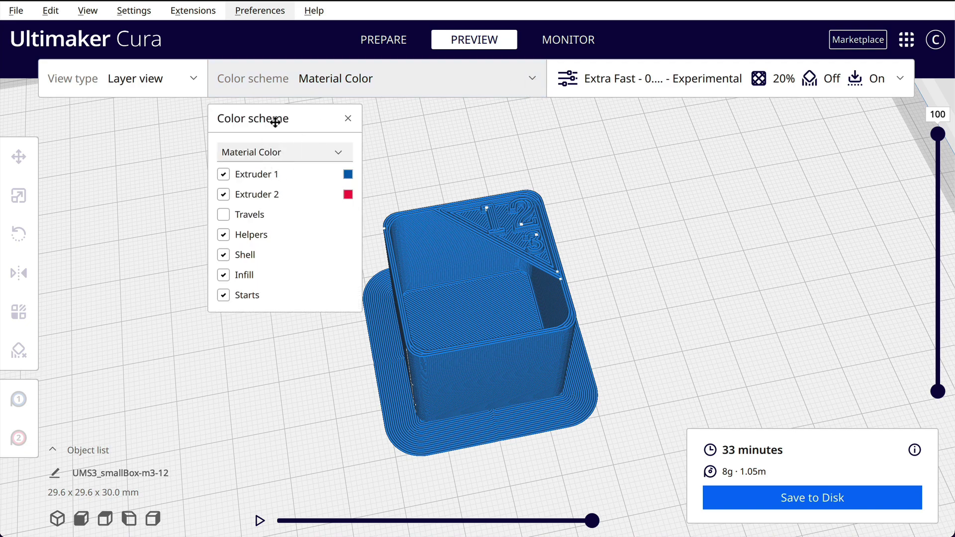
pyautogui.click(531, 76)
pyautogui.click(531, 76)
pyautogui.click(332, 152)
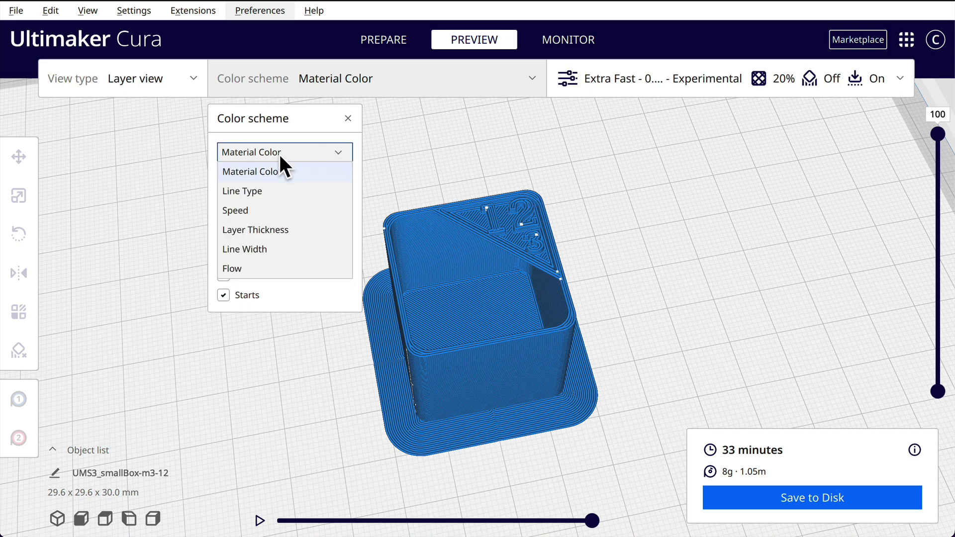
pyautogui.click(244, 192)
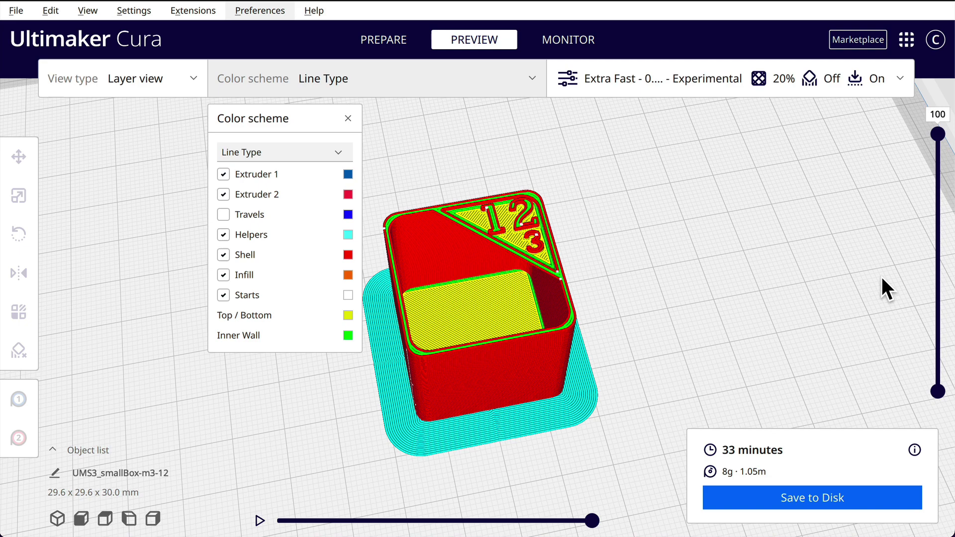
pyautogui.click(349, 119)
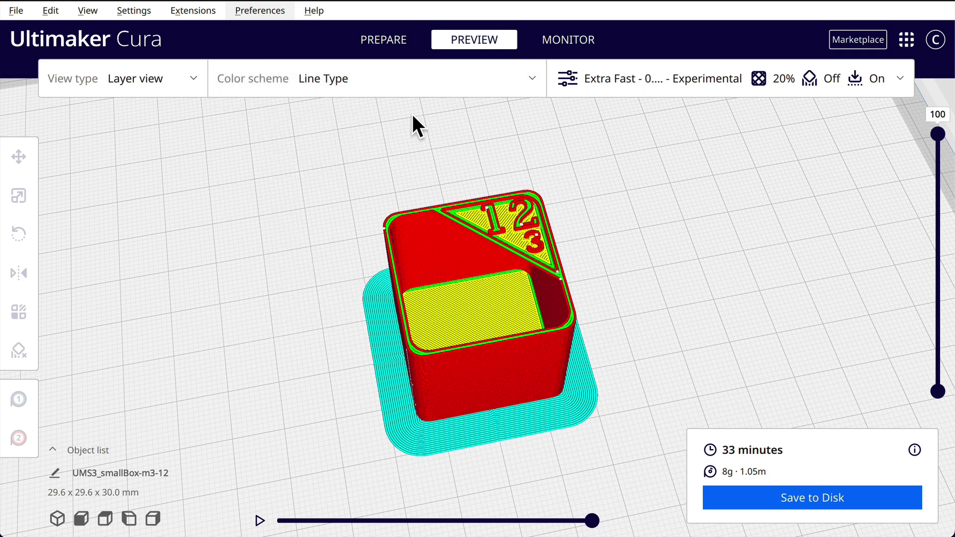
# - Set Build Plate Adhesion Type to None in the custom print settings
pyautogui.click(900, 78)
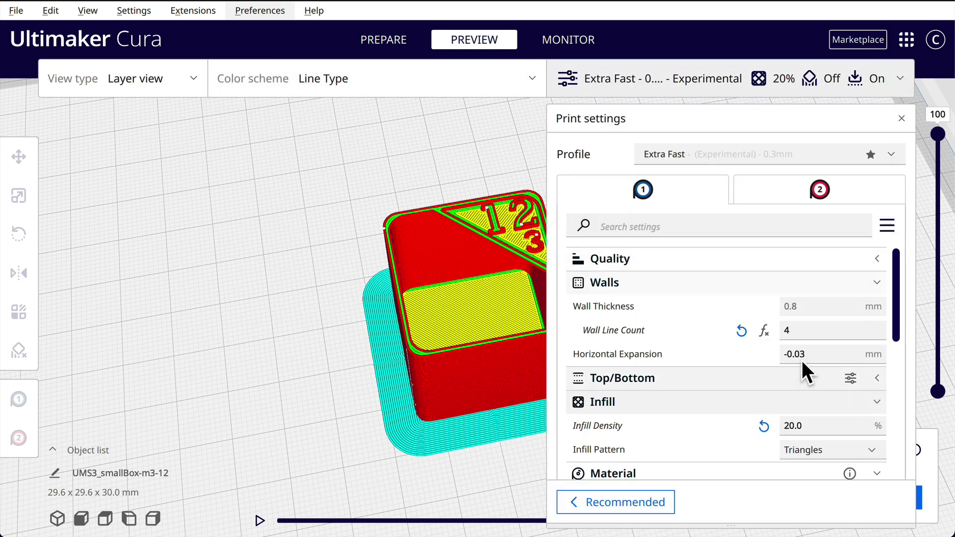
pyautogui.scroll(-8, 775, 350)
pyautogui.scroll(1, 784, 346)
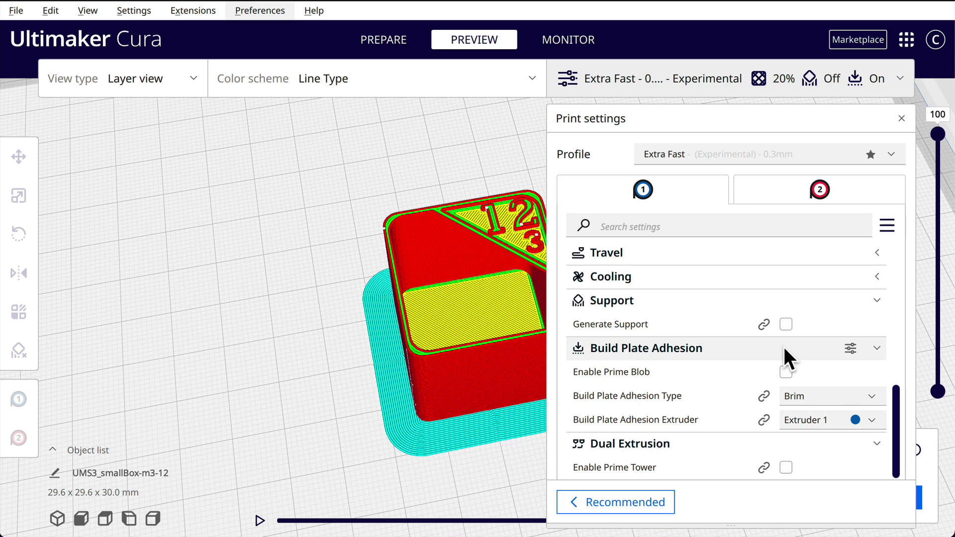
pyautogui.scroll(3, 783, 347)
pyautogui.scroll(-4, 783, 347)
pyautogui.scroll(1, 783, 347)
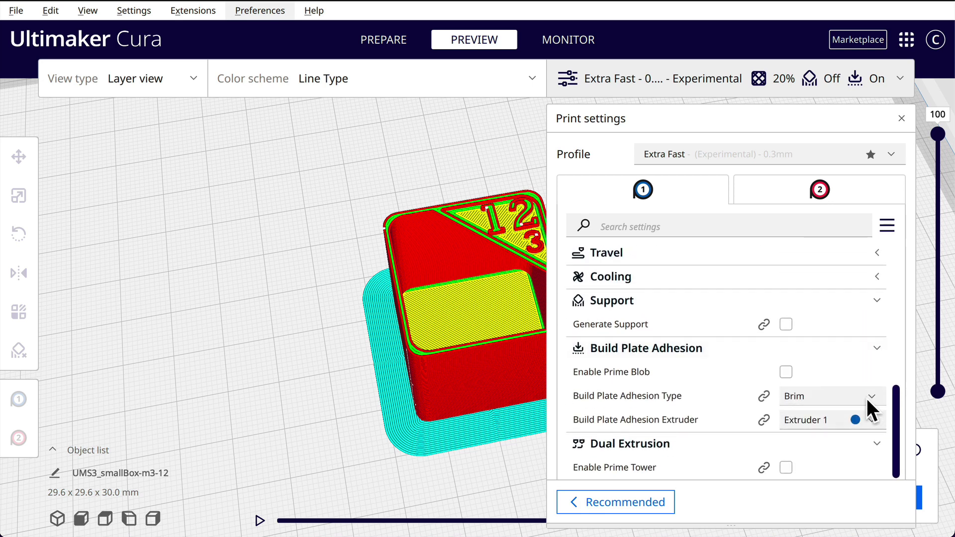
pyautogui.click(810, 398)
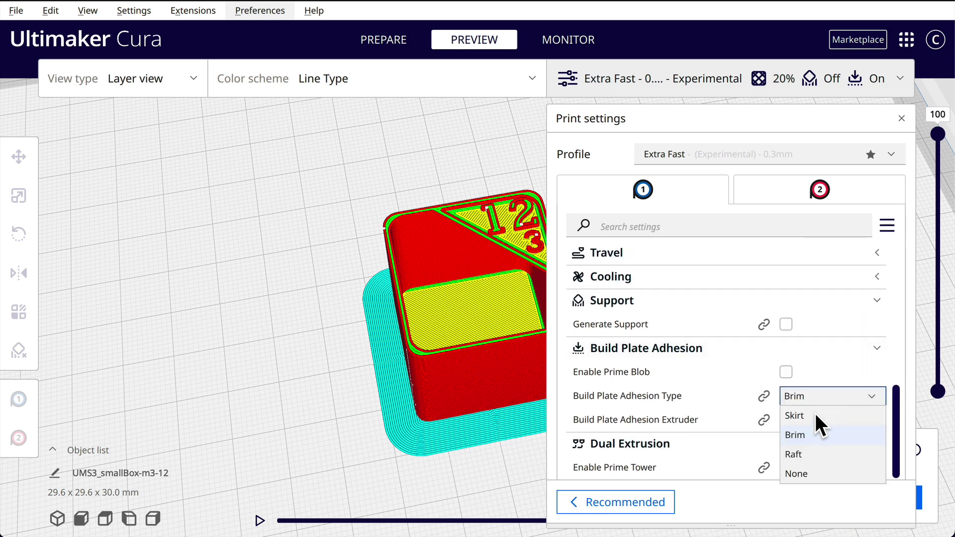
pyautogui.click(802, 470)
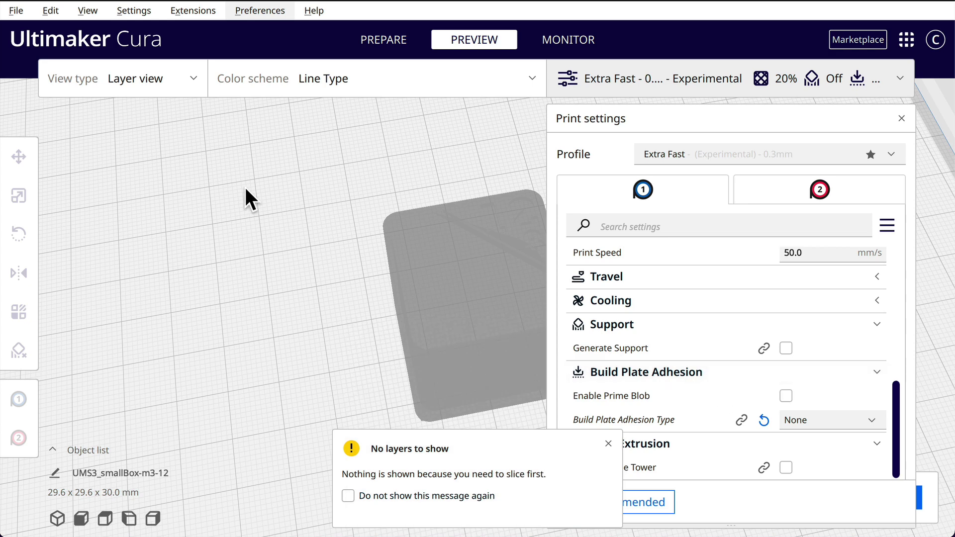
# - Dismiss the no-layers-to-show notice and review the print settings list
pyautogui.click(607, 442)
pyautogui.moveTo(798, 407)
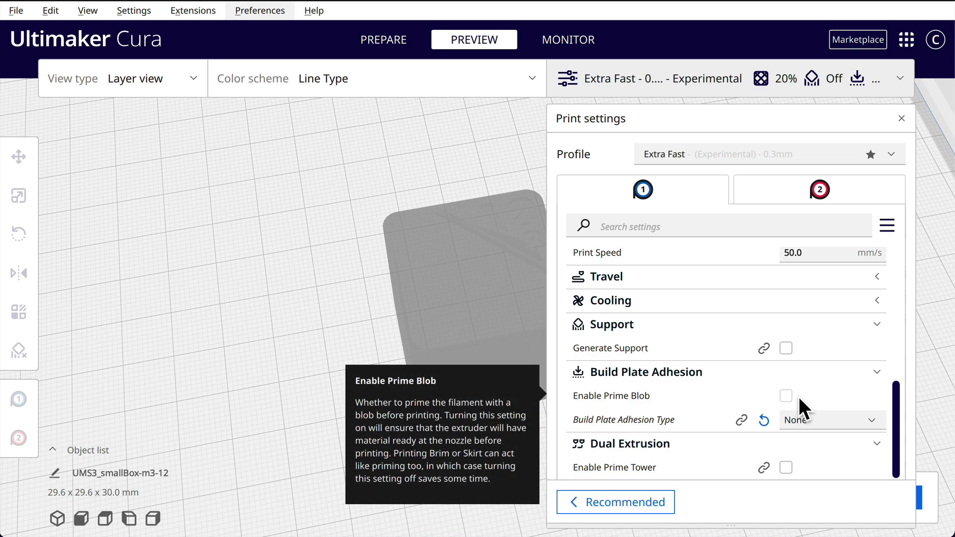
pyautogui.scroll(5, 799, 397)
pyautogui.scroll(-5, 798, 396)
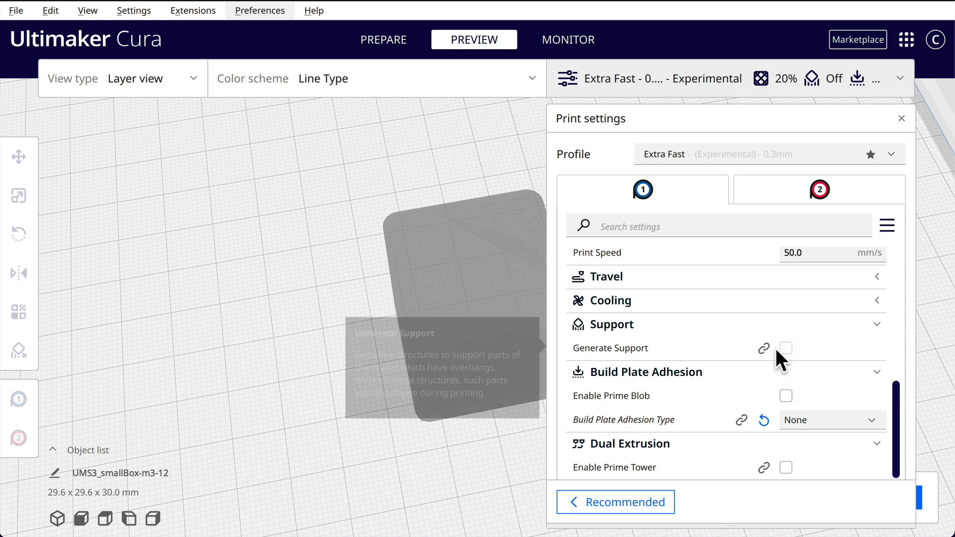
pyautogui.scroll(5, 754, 356)
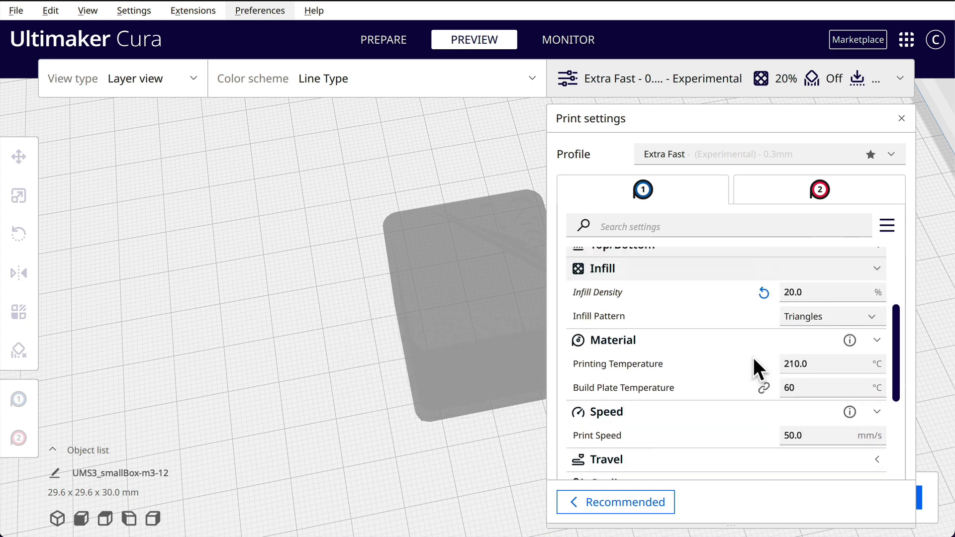
pyautogui.scroll(-5, 751, 357)
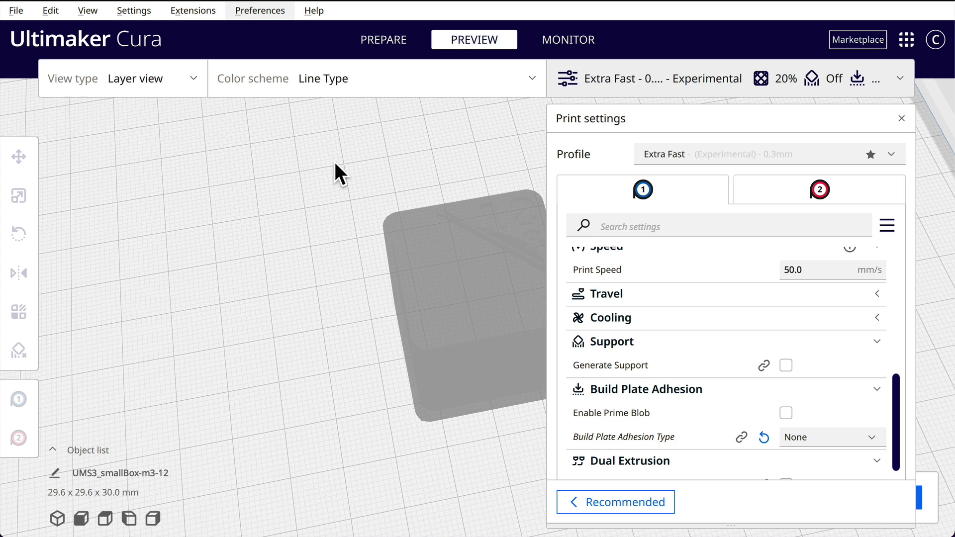
# - Re-slice the brimless box (31 minutes, 8g · 1.00m) and inspect its layers from several angles
pyautogui.click(901, 77)
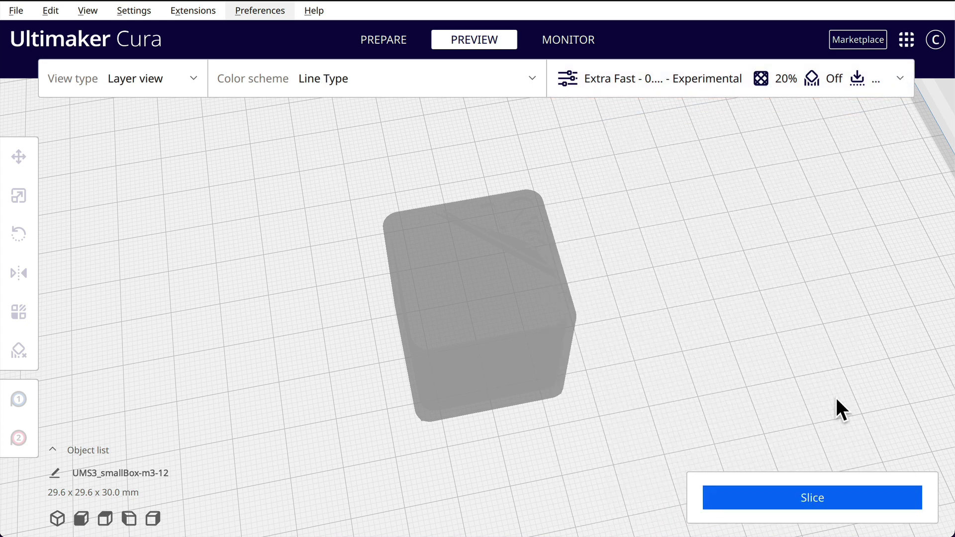
pyautogui.click(820, 491)
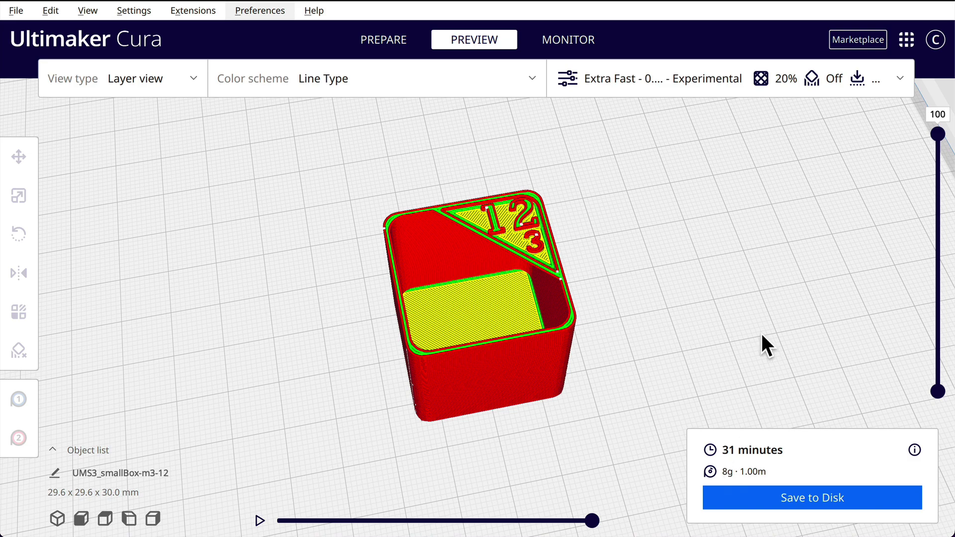
pyautogui.moveTo(759, 333); pyautogui.dragTo(763, 310, button='right')
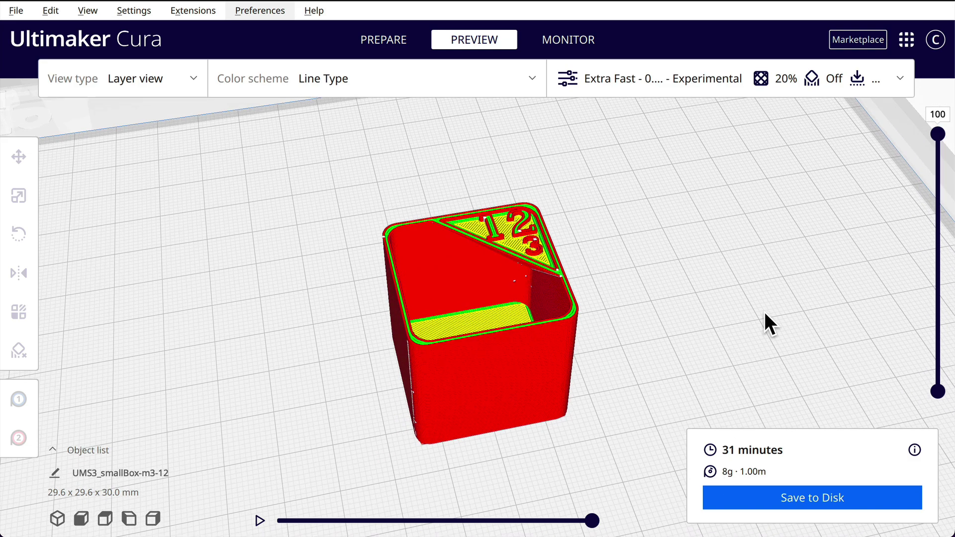
pyautogui.click(510, 365)
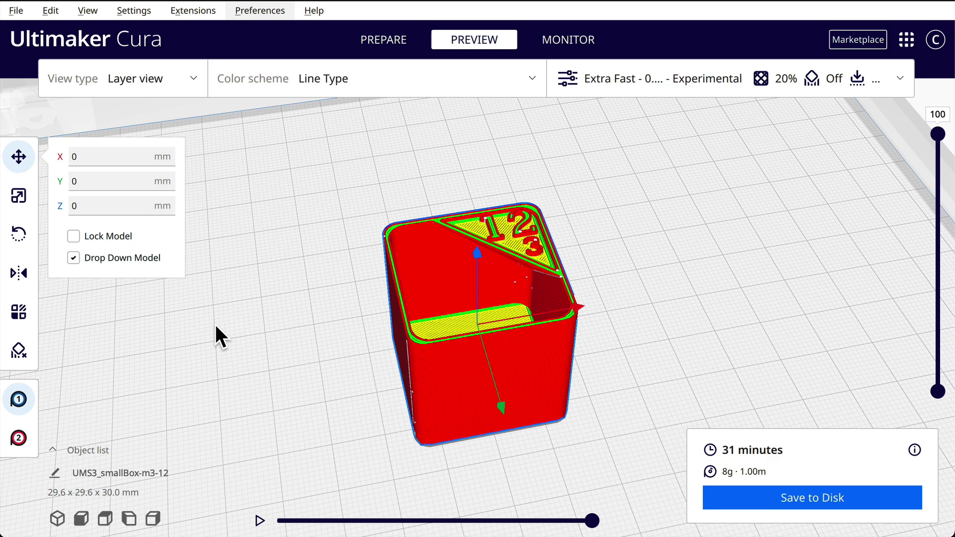
pyautogui.moveTo(202, 335); pyautogui.dragTo(204, 282, button='right')
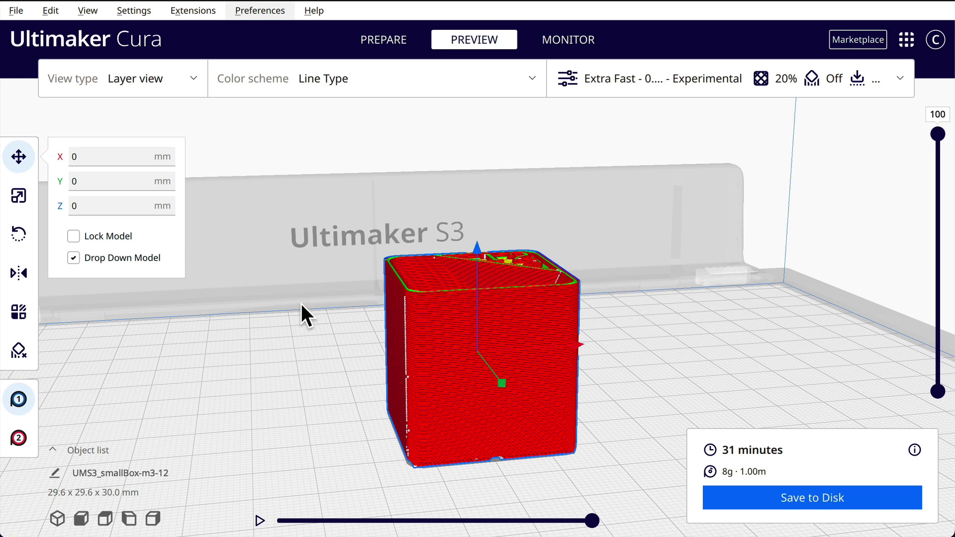
pyautogui.moveTo(287, 314); pyautogui.dragTo(451, 367, button='right')
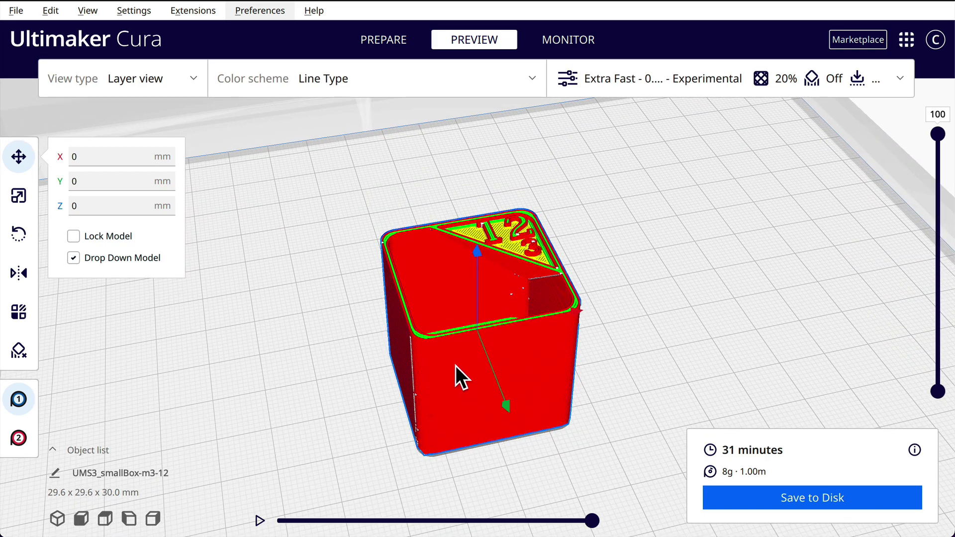
# - In Prepare, use the Support Blocker tool to place a blocker cube on the box's lower side
pyautogui.click(396, 40)
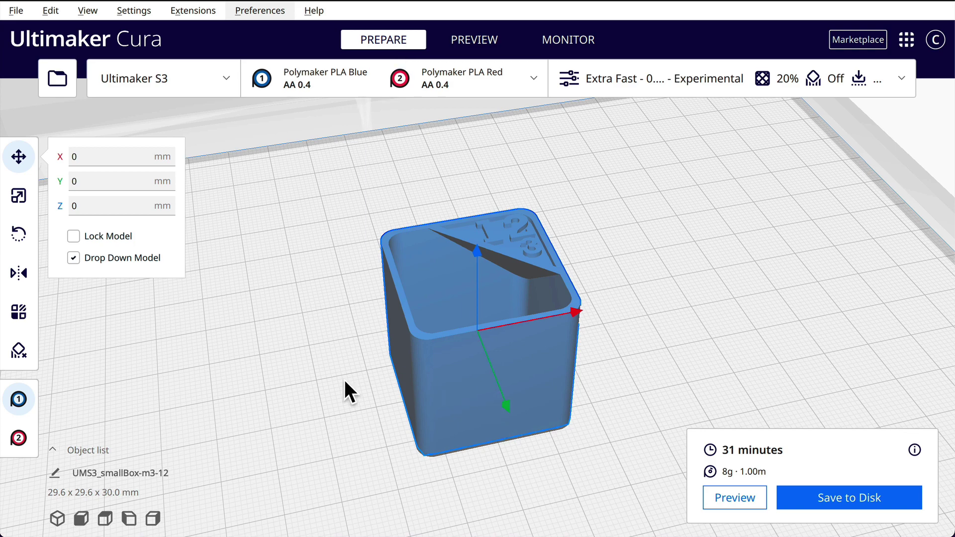
pyautogui.click(16, 351)
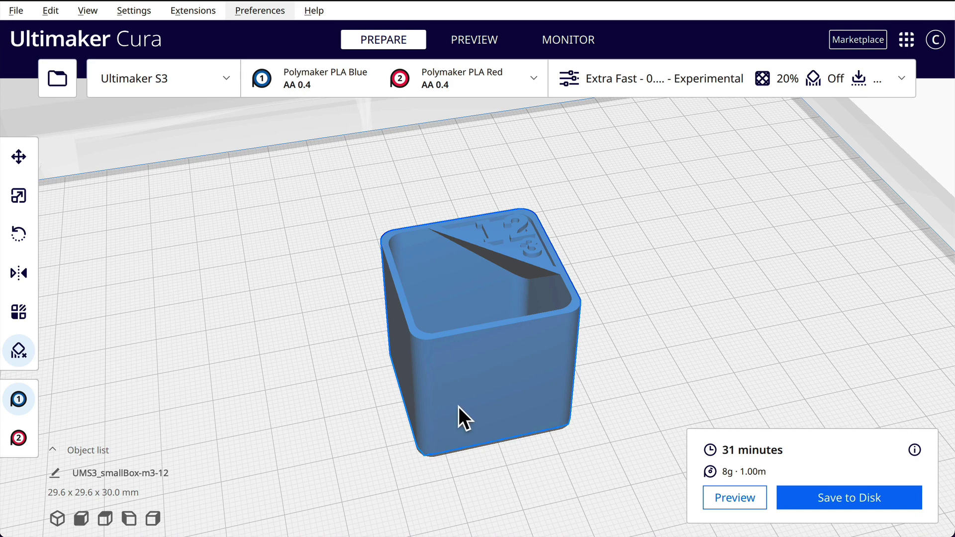
pyautogui.click(424, 401)
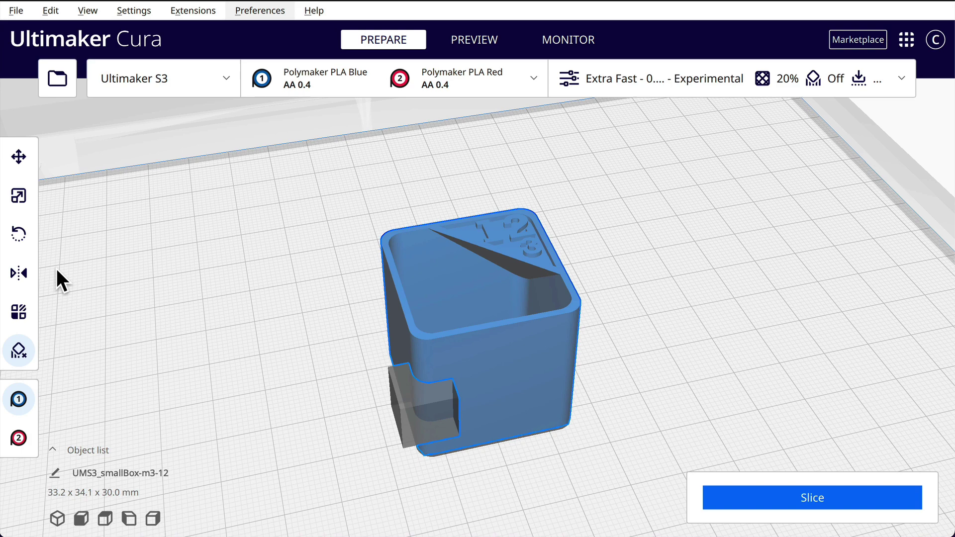
# - Scale the blocker cube to about 51.78 × 33.32 × 21.03 mm over the box's lower part
pyautogui.click(17, 195)
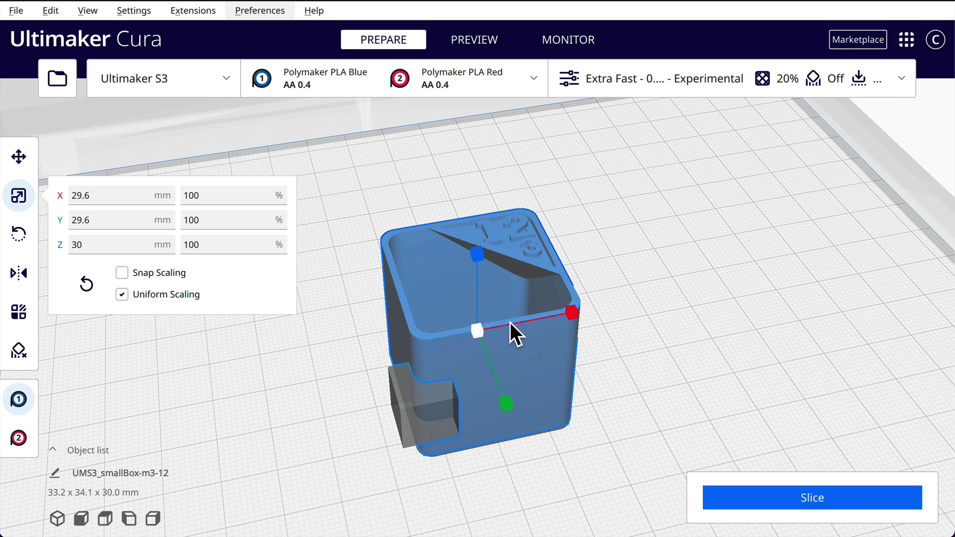
pyautogui.click(426, 412)
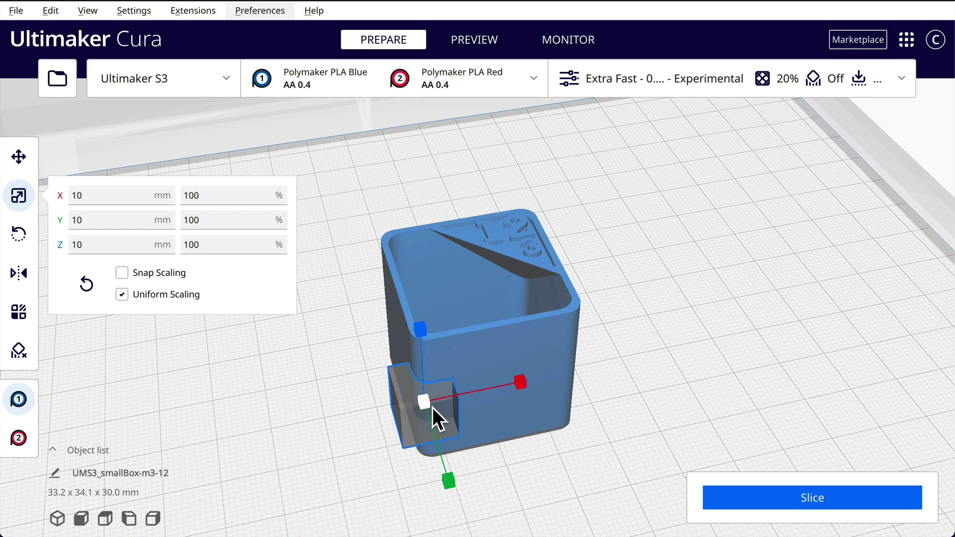
pyautogui.click(518, 336)
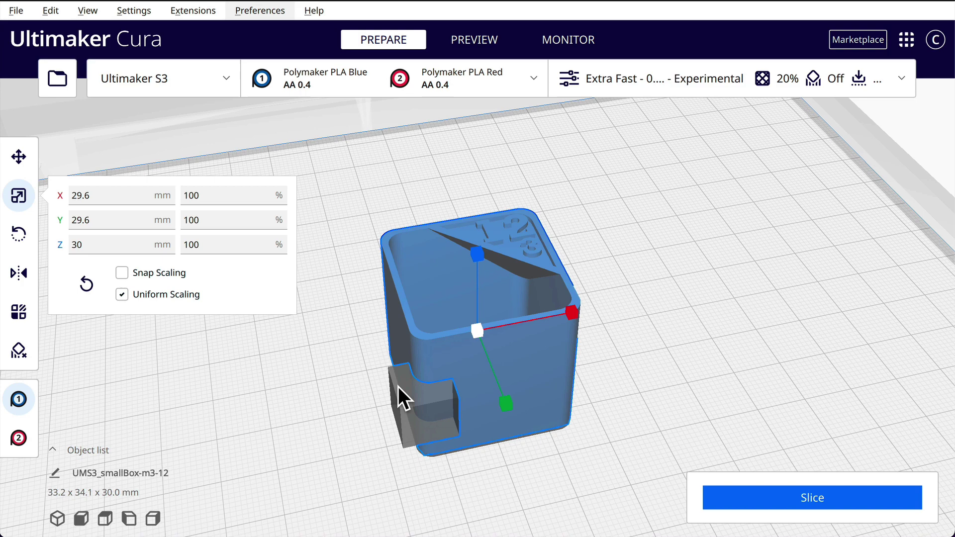
pyautogui.click(421, 409)
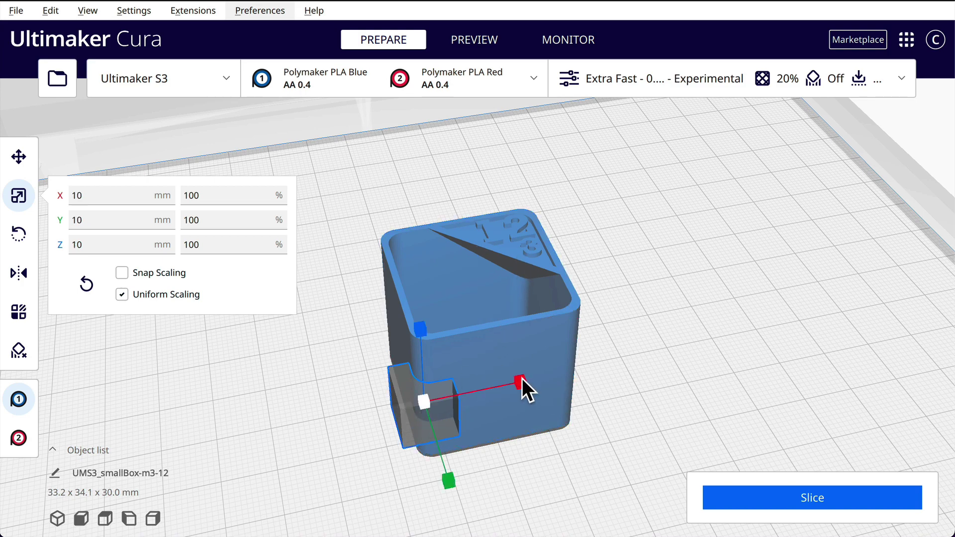
pyautogui.moveTo(521, 382); pyautogui.dragTo(769, 351)
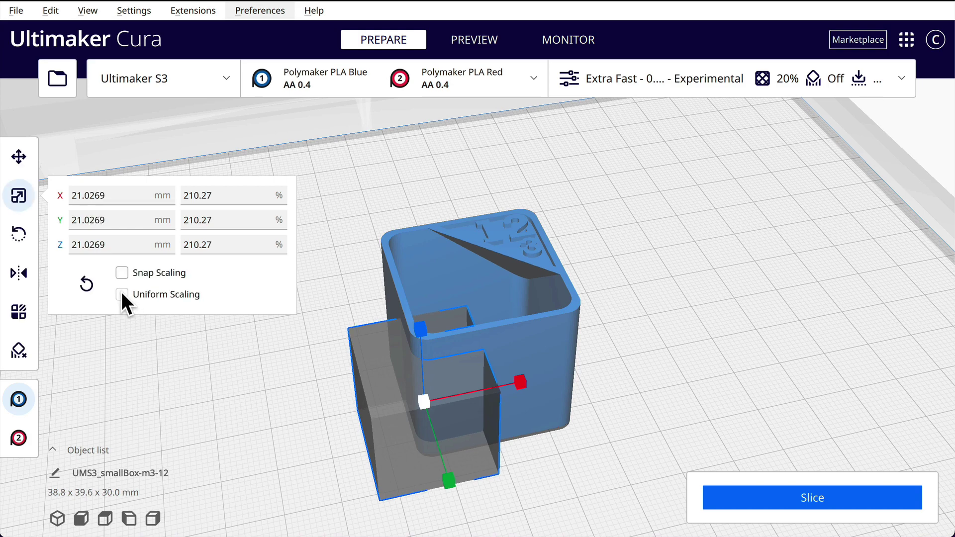
pyautogui.moveTo(520, 382); pyautogui.dragTo(866, 372)
pyautogui.moveTo(450, 480); pyautogui.dragTo(466, 536)
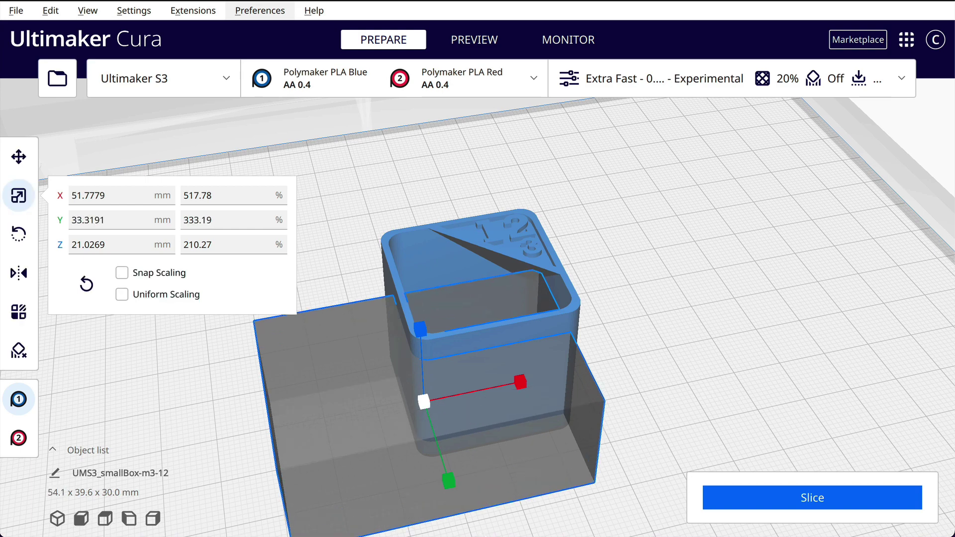
pyautogui.click(679, 341)
pyautogui.moveTo(682, 342); pyautogui.dragTo(676, 411, button='right')
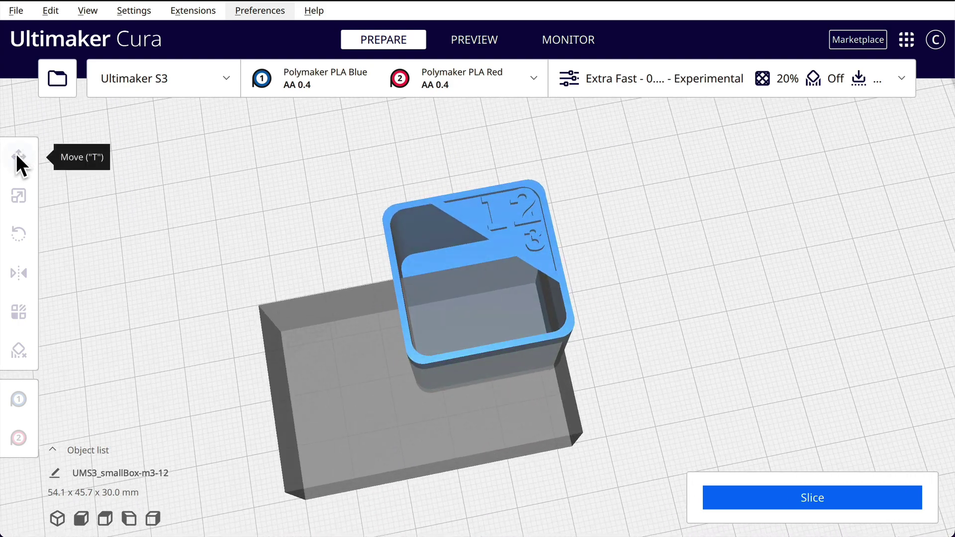
# - Move the grey blocker along X and Y to center it under the box
pyautogui.click(331, 398)
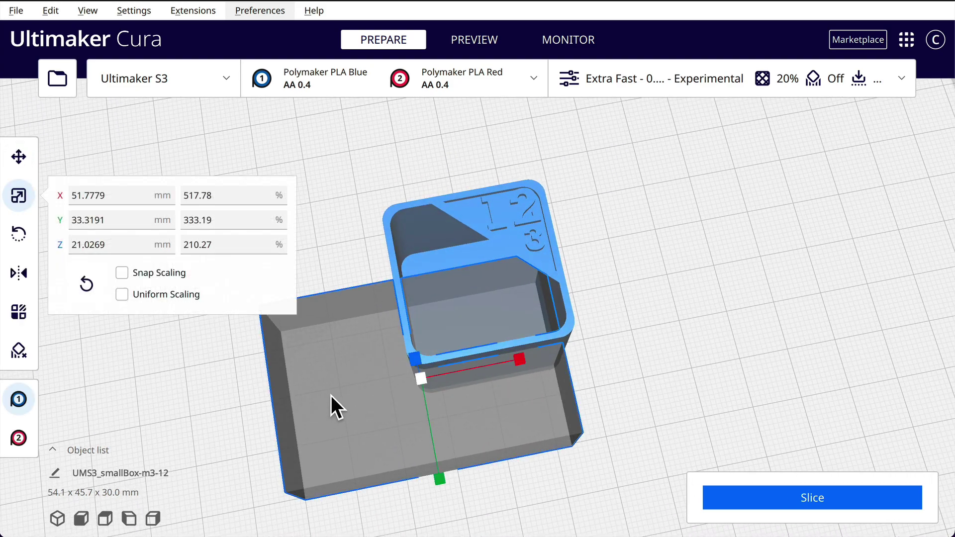
pyautogui.click(17, 156)
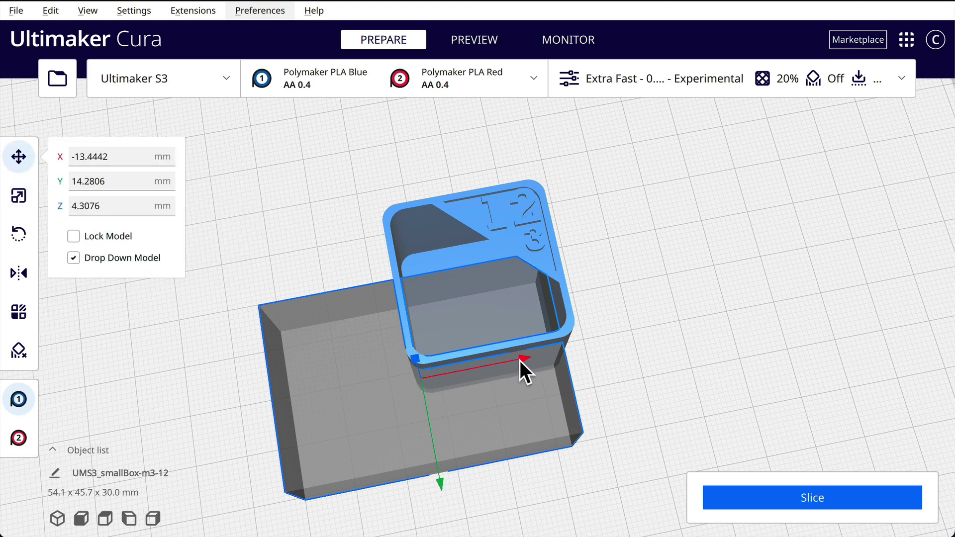
pyautogui.moveTo(520, 360); pyautogui.dragTo(557, 359)
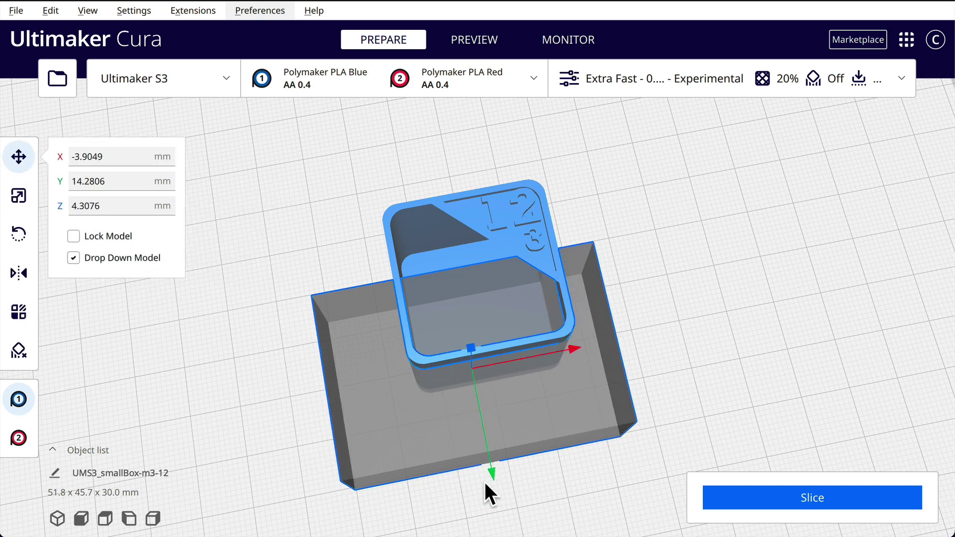
pyautogui.moveTo(491, 475); pyautogui.dragTo(497, 410)
pyautogui.moveTo(625, 412); pyautogui.dragTo(829, 356, button='right')
# - Deepen the blocker along Y to 38.57 mm
pyautogui.click(17, 193)
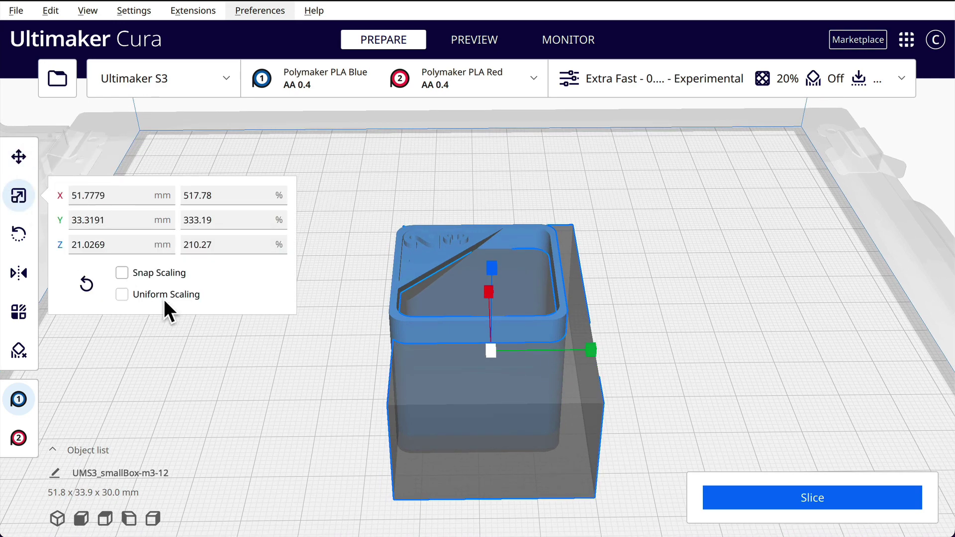
pyautogui.moveTo(592, 349); pyautogui.dragTo(646, 356)
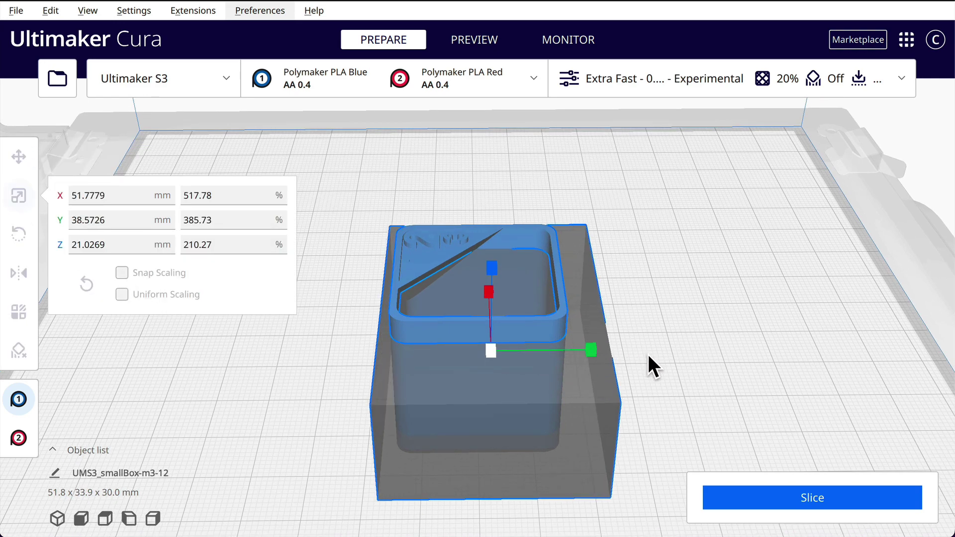
pyautogui.moveTo(760, 411); pyautogui.dragTo(515, 428, button='right')
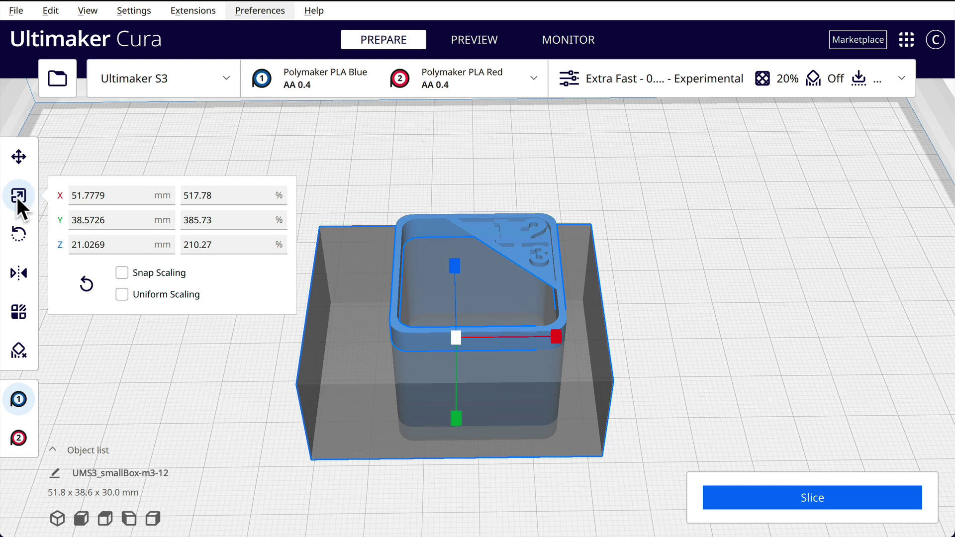
# - Enter 29.05 mm as the grey block's Z size in the Scale panel
pyautogui.click(122, 247)
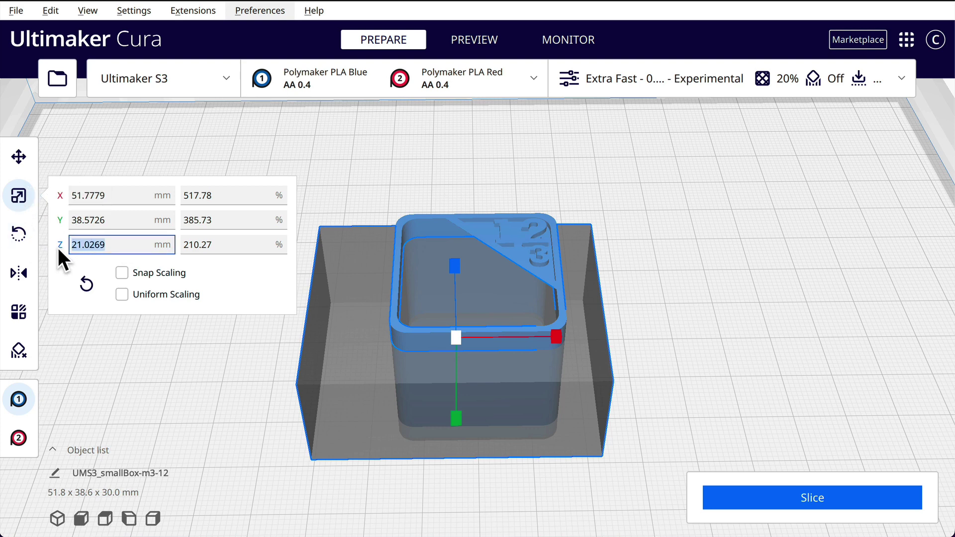
pyautogui.write('29')
pyautogui.write('.05')
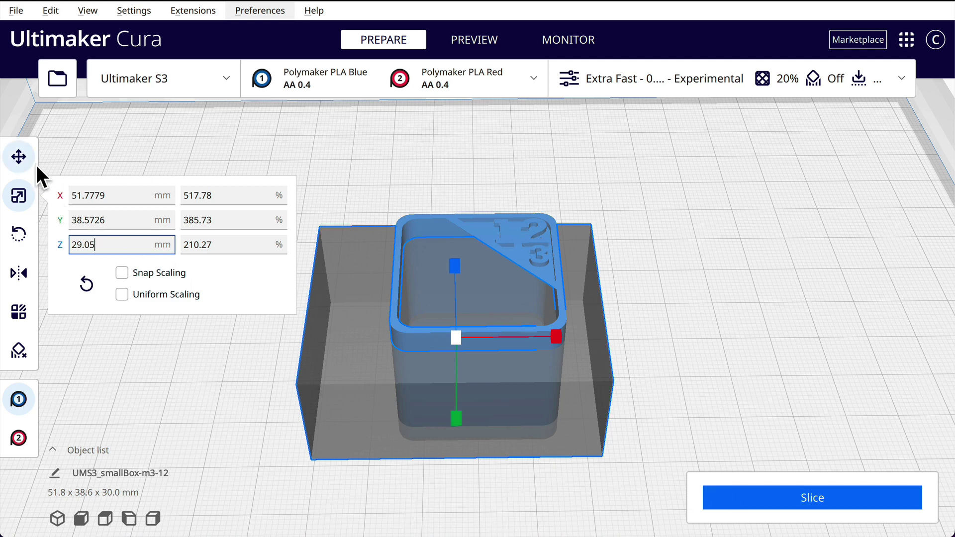
pyautogui.click(18, 157)
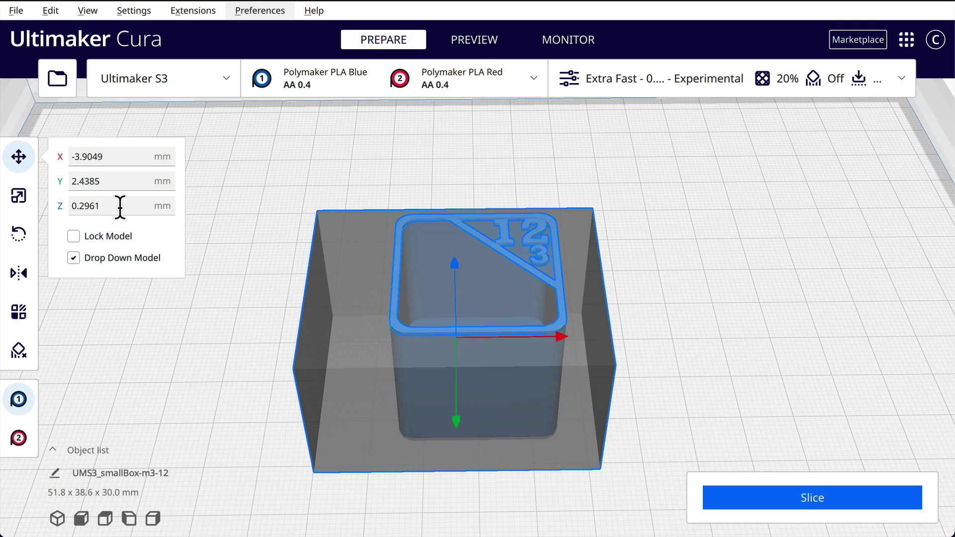
# - Set the grey block's Z position to 0 so it rests flat on the build plate
pyautogui.moveTo(753, 363); pyautogui.dragTo(745, 305, button='right')
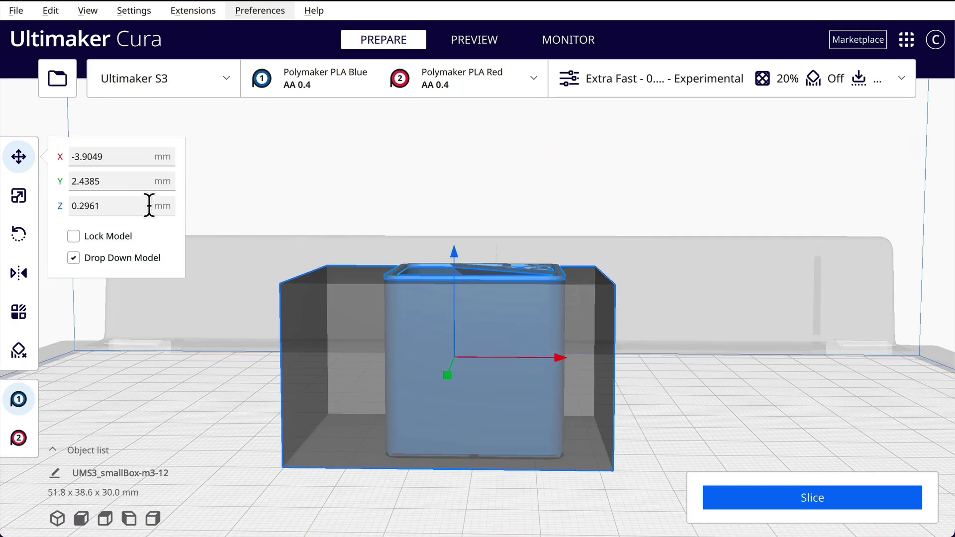
pyautogui.moveTo(143, 207); pyautogui.dragTo(6, 209)
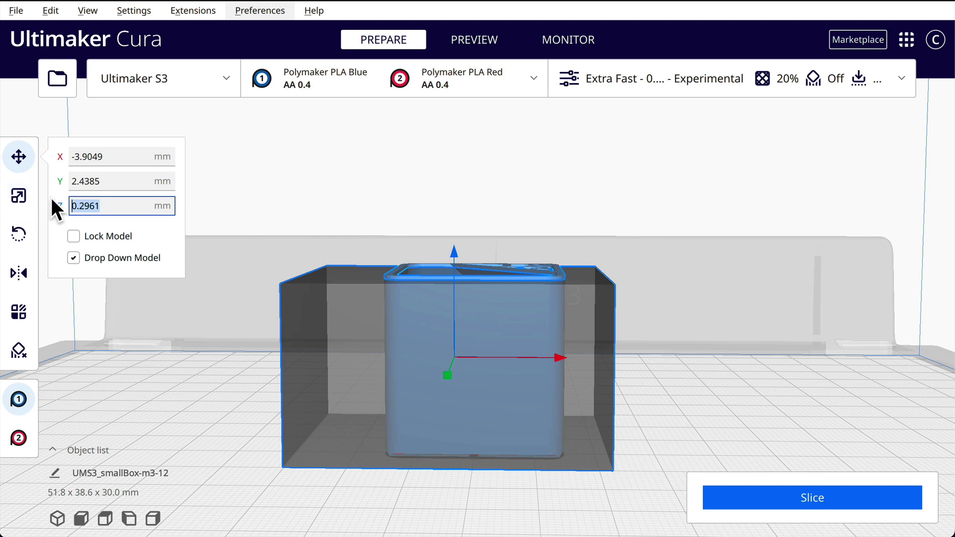
pyautogui.write('0')
pyautogui.press('Return')
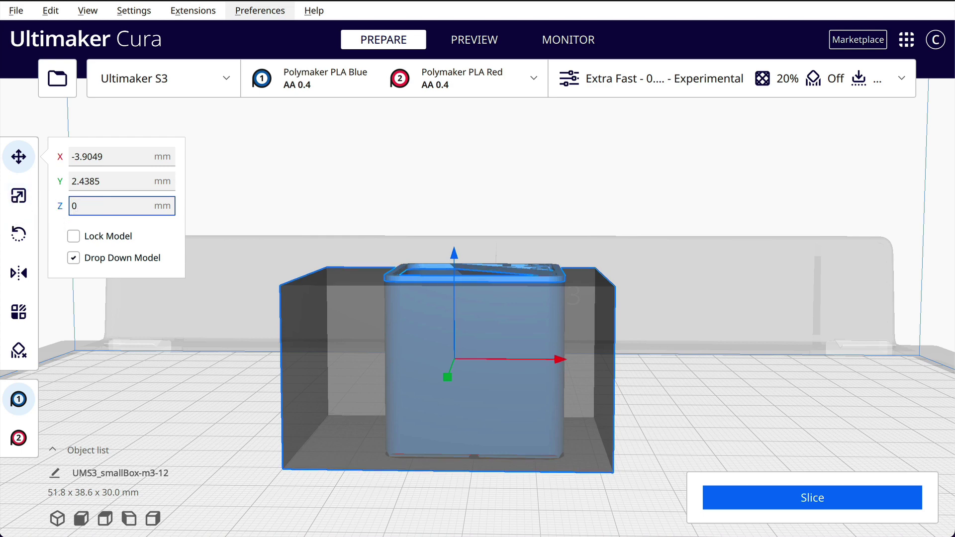
pyautogui.moveTo(724, 381); pyautogui.dragTo(737, 380, button='right')
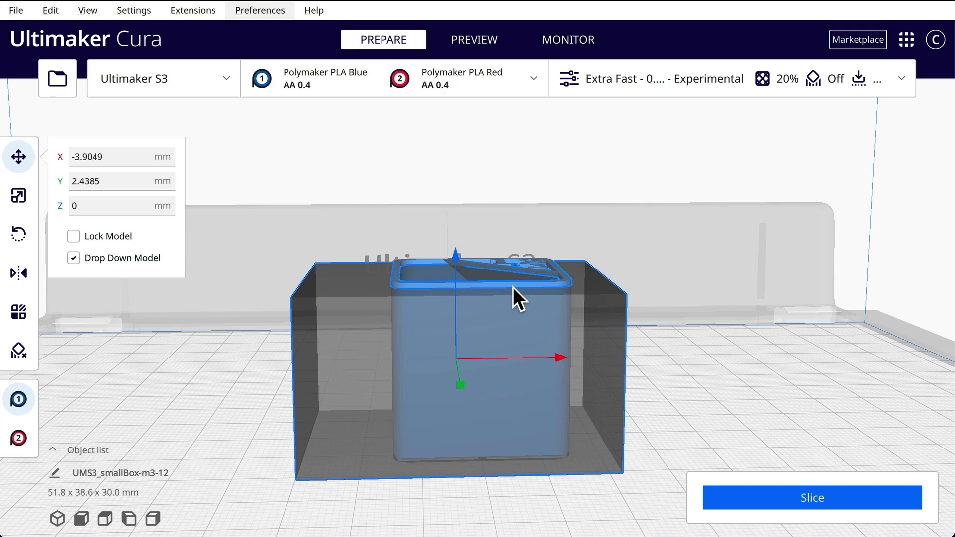
pyautogui.moveTo(782, 347); pyautogui.dragTo(732, 361, button='right')
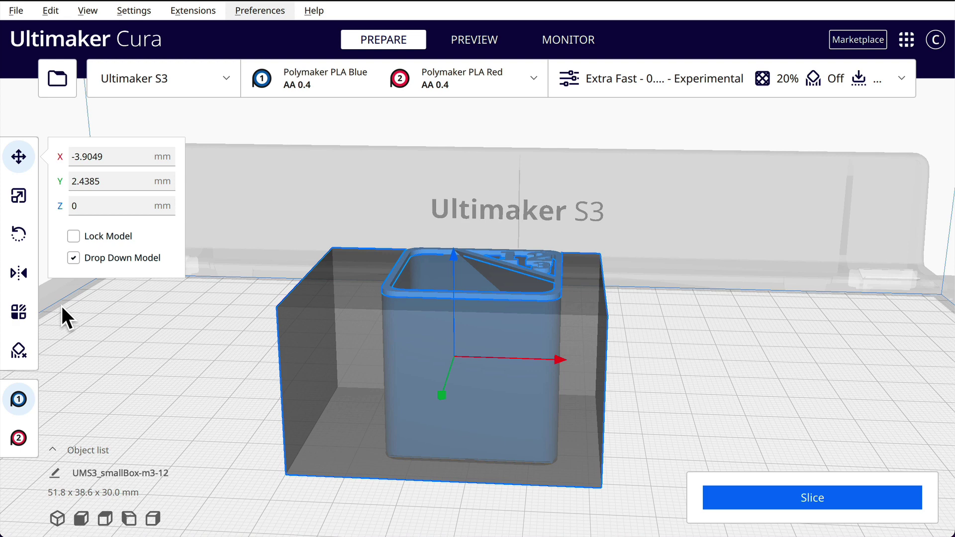
# - In Per Model Settings, make the enclosing block a Cutting mesh that modifies overlaps
pyautogui.click(19, 313)
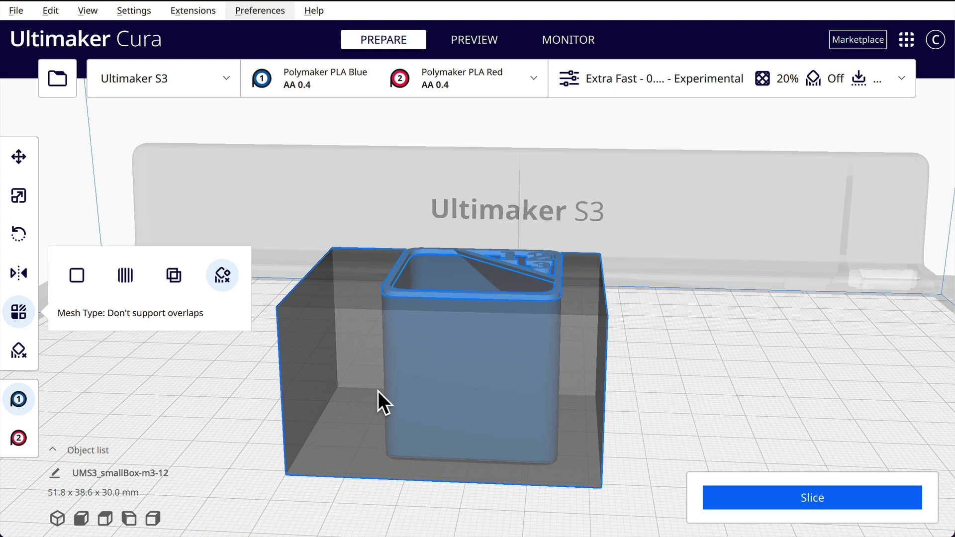
pyautogui.click(175, 271)
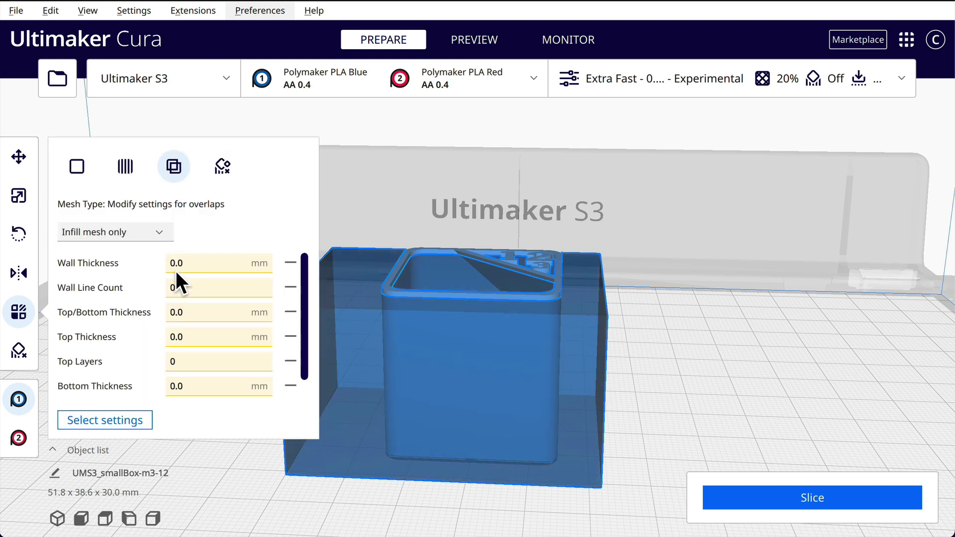
pyautogui.click(130, 231)
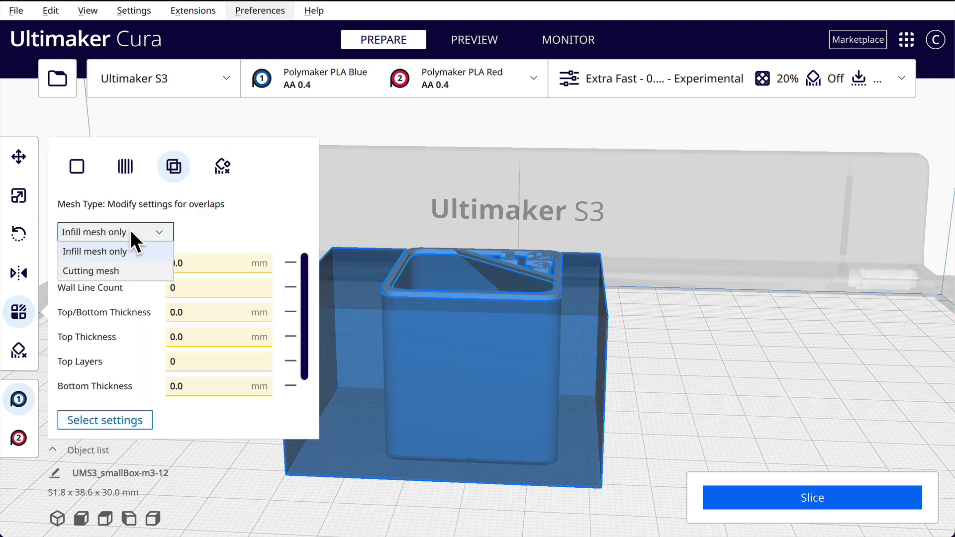
pyautogui.click(101, 270)
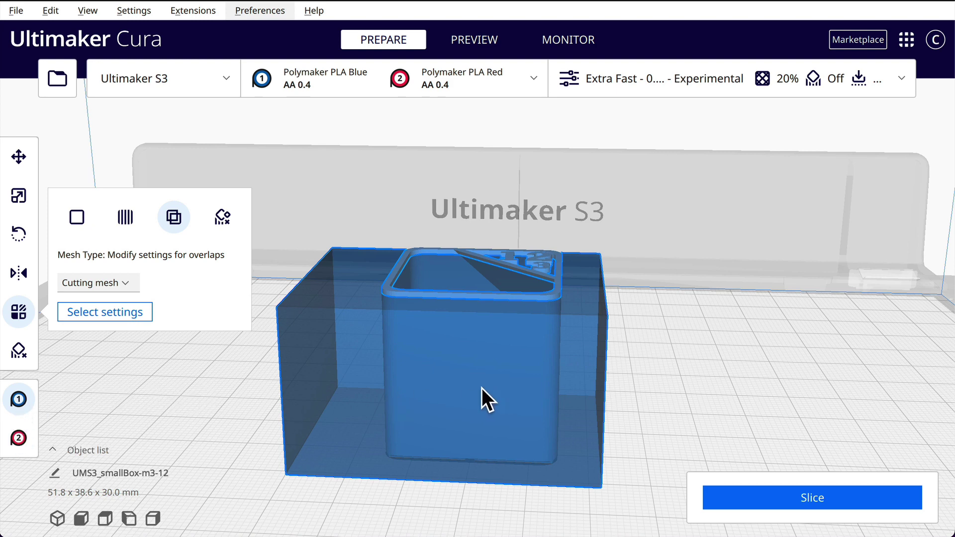
pyautogui.click(776, 424)
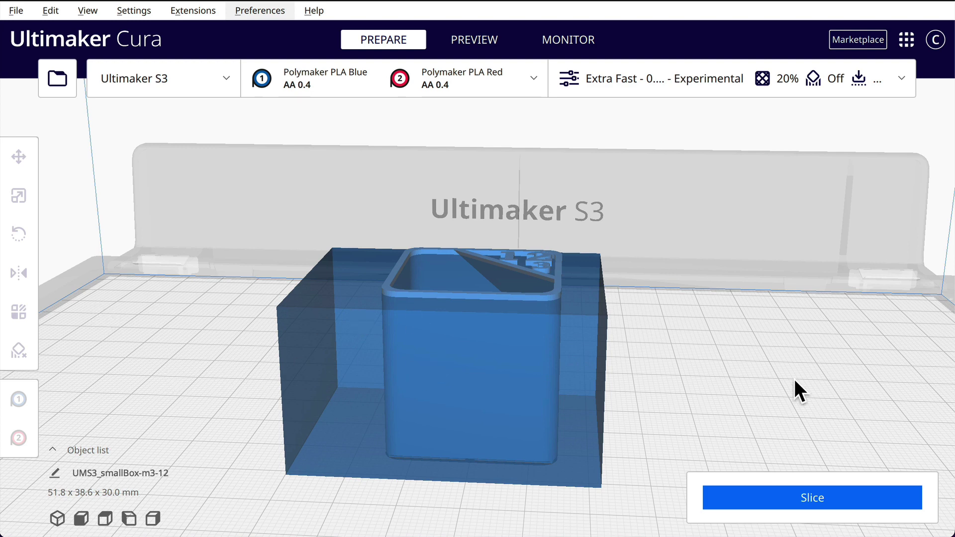
# - Select the box model and activate the Support Blocker tool
pyautogui.moveTo(745, 359); pyautogui.dragTo(742, 381, button='right')
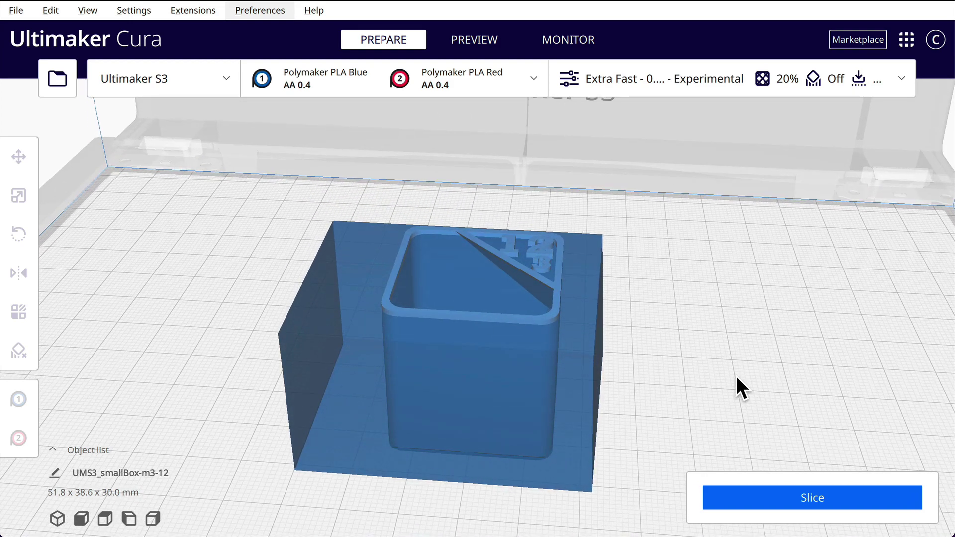
pyautogui.click(539, 247)
pyautogui.moveTo(769, 372); pyautogui.dragTo(736, 396, button='right')
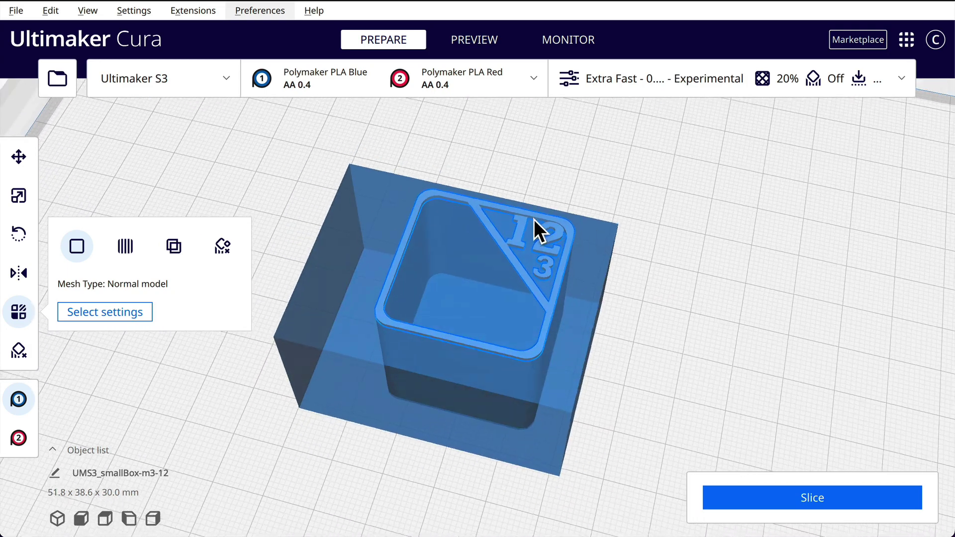
pyautogui.moveTo(848, 358); pyautogui.dragTo(862, 322, button='right')
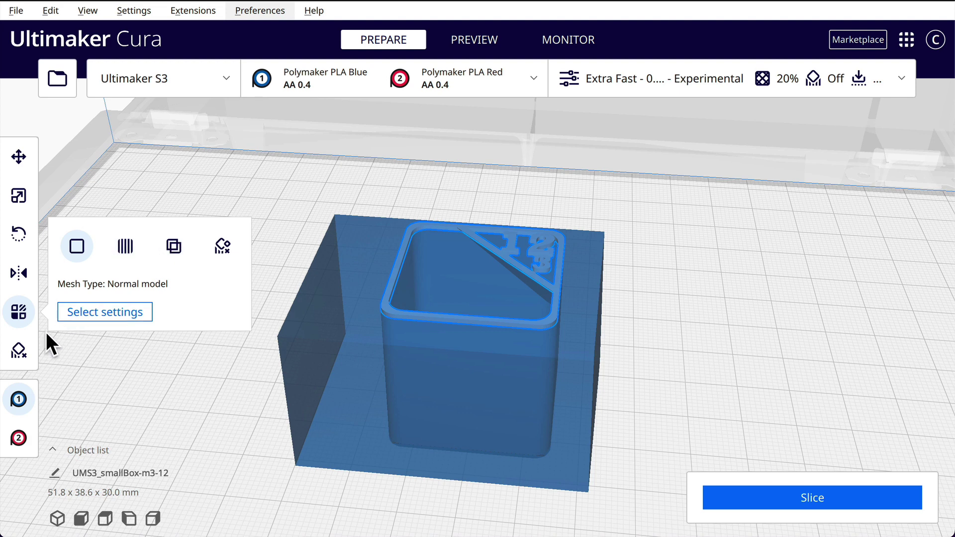
pyautogui.click(20, 348)
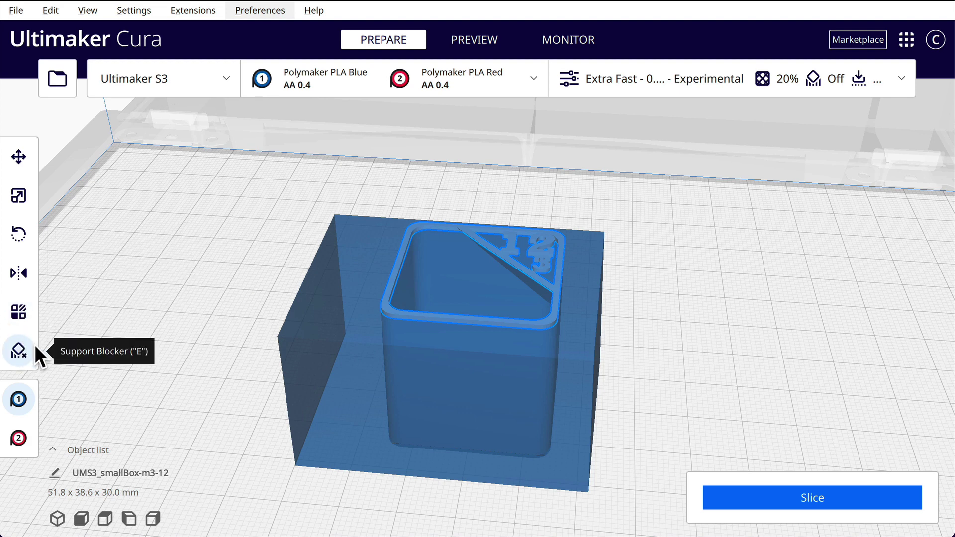
# - Place a support blocker cube on the box rim, undoing an accidental stretch of the model
pyautogui.click(512, 249)
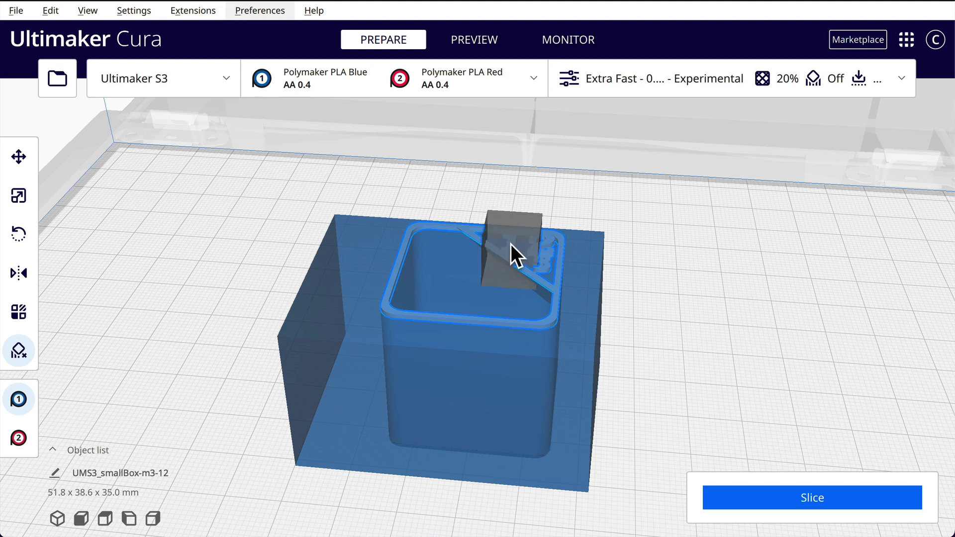
pyautogui.click(20, 194)
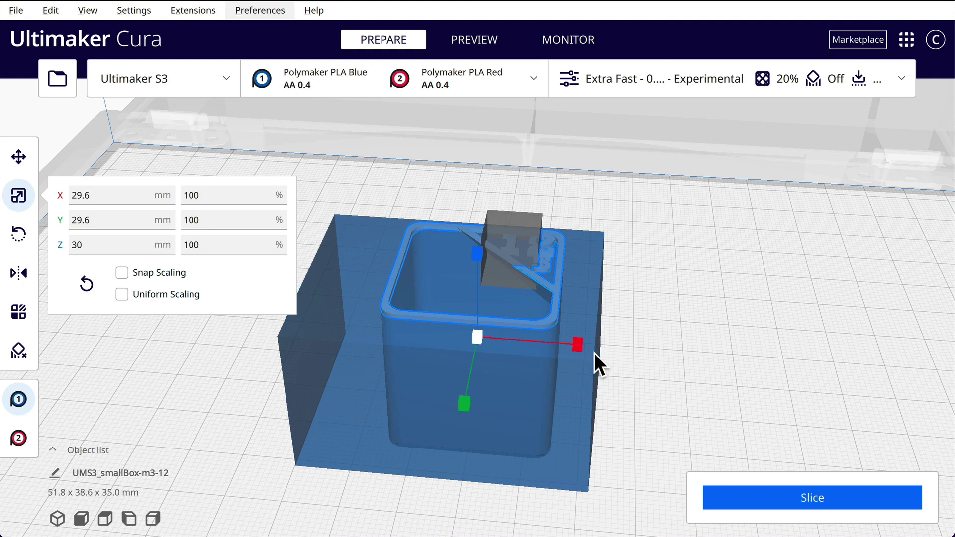
pyautogui.moveTo(576, 344); pyautogui.dragTo(815, 384)
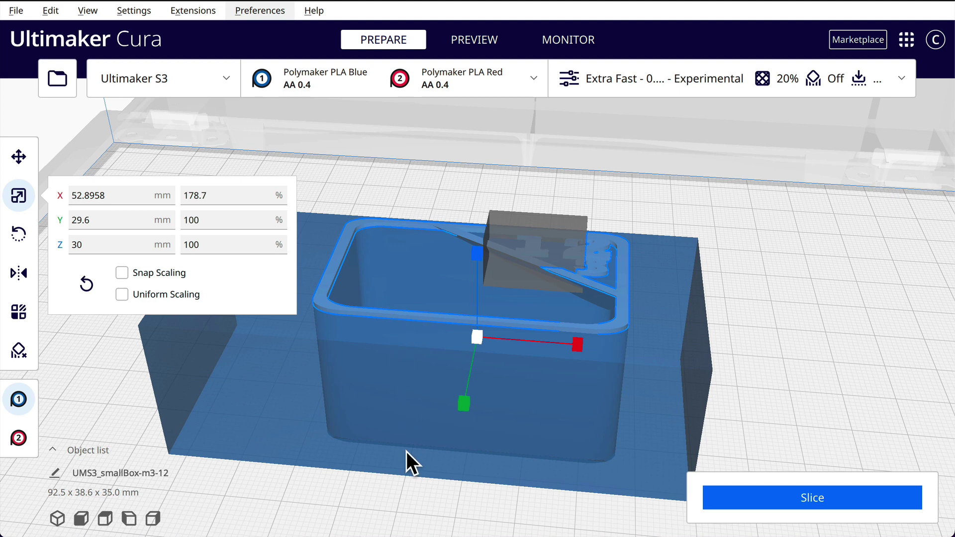
pyautogui.hotkey('ctrl', 'z')
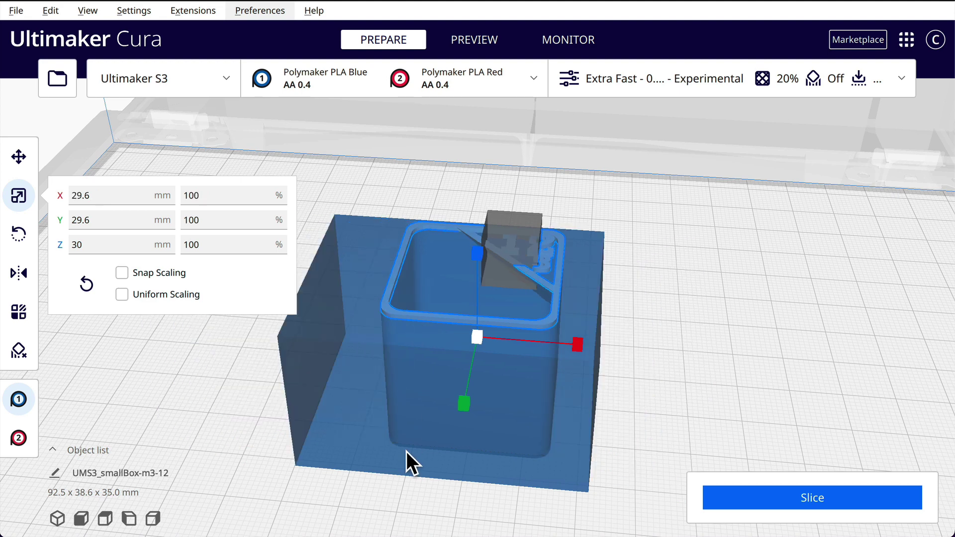
# - Widen the blocker cube to about 38.6 mm along X and deepen it along Y
pyautogui.click(523, 238)
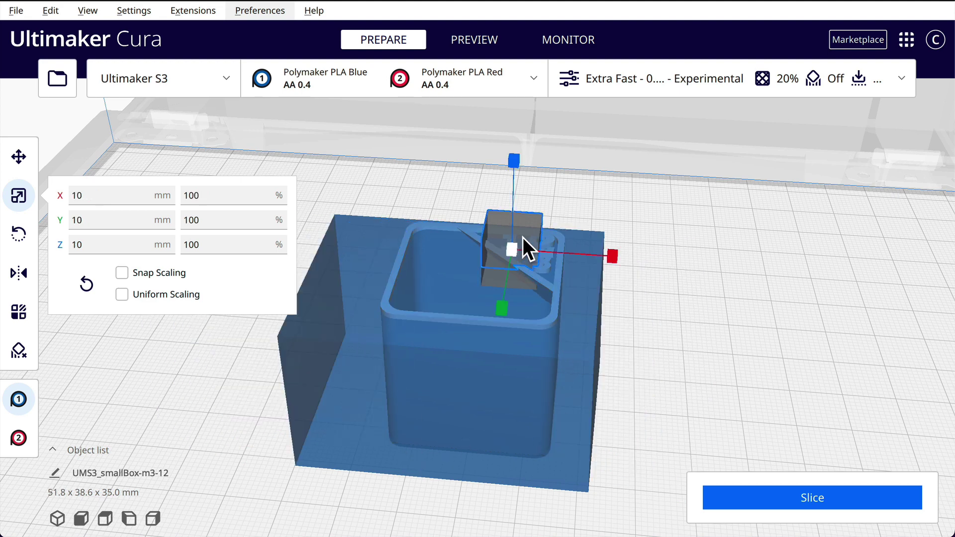
pyautogui.moveTo(611, 253); pyautogui.dragTo(739, 273)
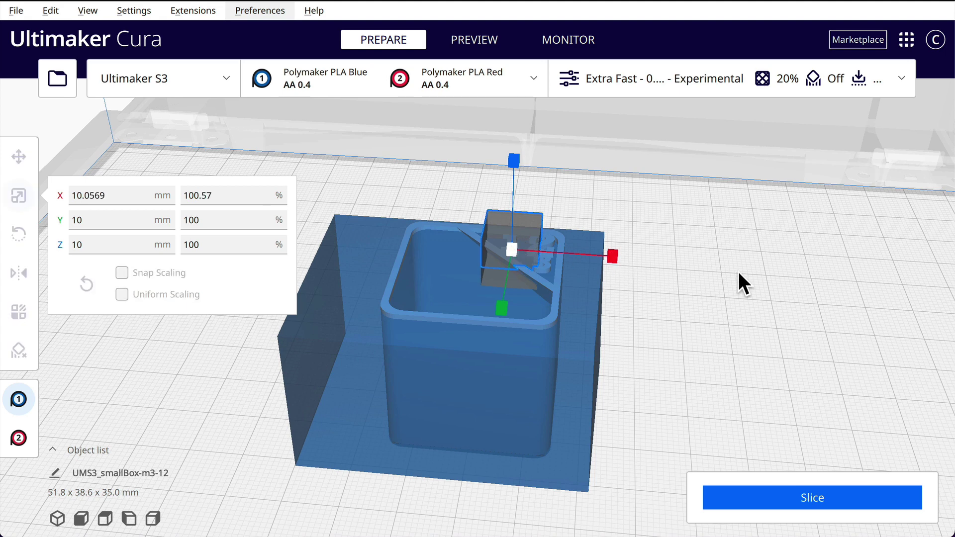
pyautogui.moveTo(808, 283); pyautogui.dragTo(826, 284)
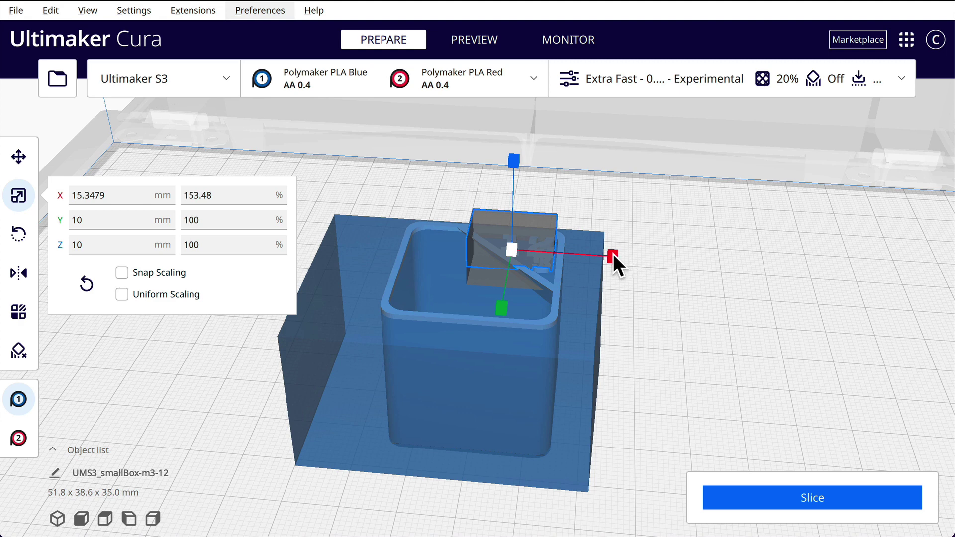
pyautogui.moveTo(612, 254); pyautogui.dragTo(657, 288)
pyautogui.moveTo(612, 255); pyautogui.dragTo(844, 300)
pyautogui.moveTo(502, 305); pyautogui.dragTo(450, 487)
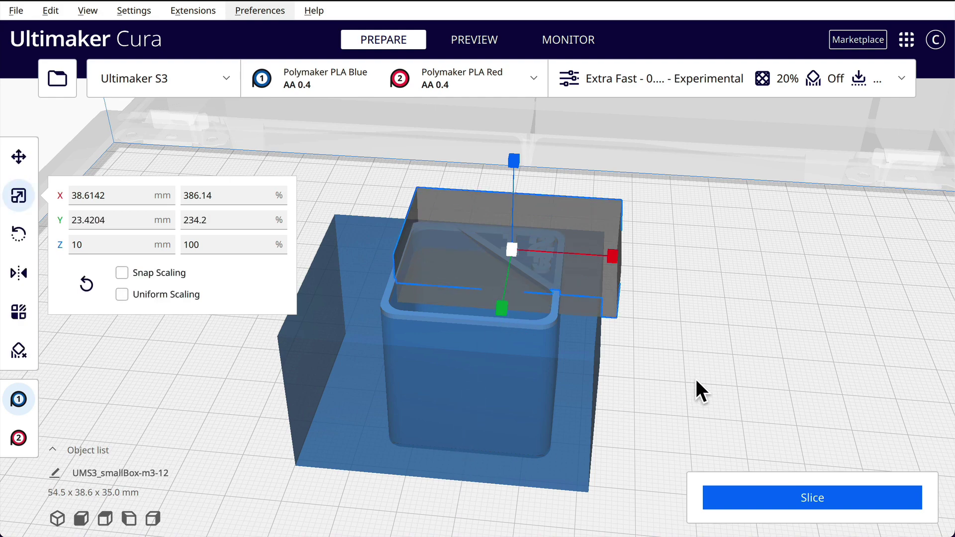
# - Stretch the blocker to about 62.1 mm in X and 37.3 mm in Y
pyautogui.click(663, 344)
pyautogui.moveTo(666, 358); pyautogui.dragTo(660, 420, button='right')
pyautogui.click(518, 274)
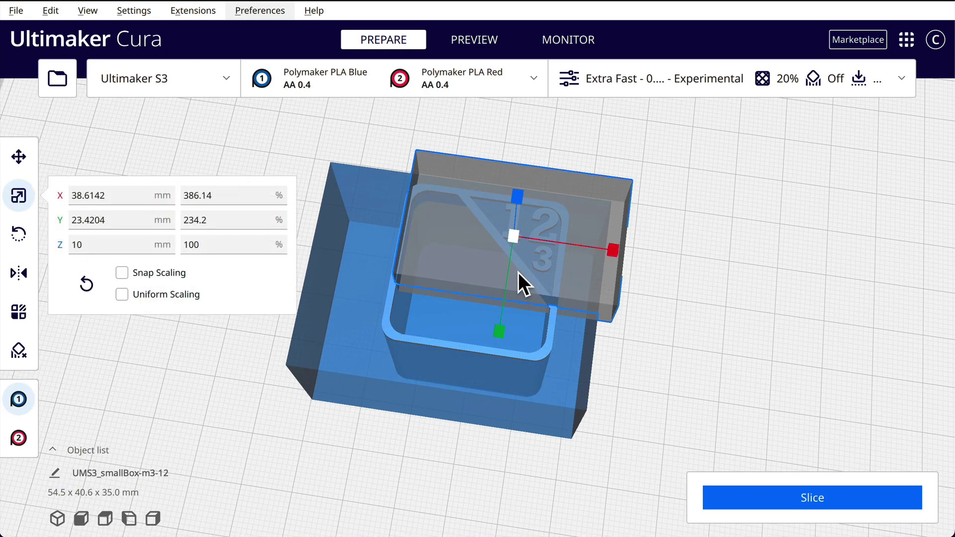
pyautogui.moveTo(497, 330); pyautogui.dragTo(486, 388)
pyautogui.moveTo(485, 434); pyautogui.dragTo(531, 490)
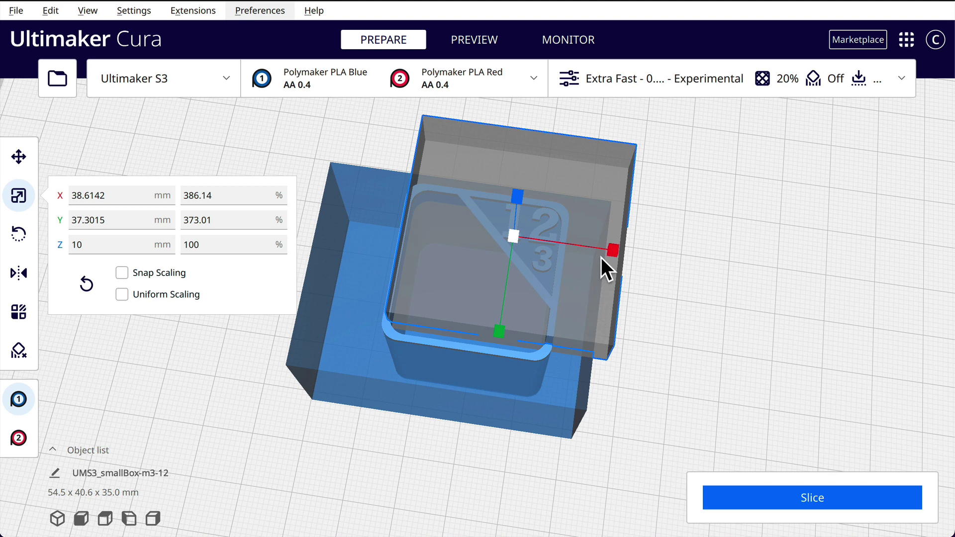
pyautogui.moveTo(613, 249); pyautogui.dragTo(872, 302)
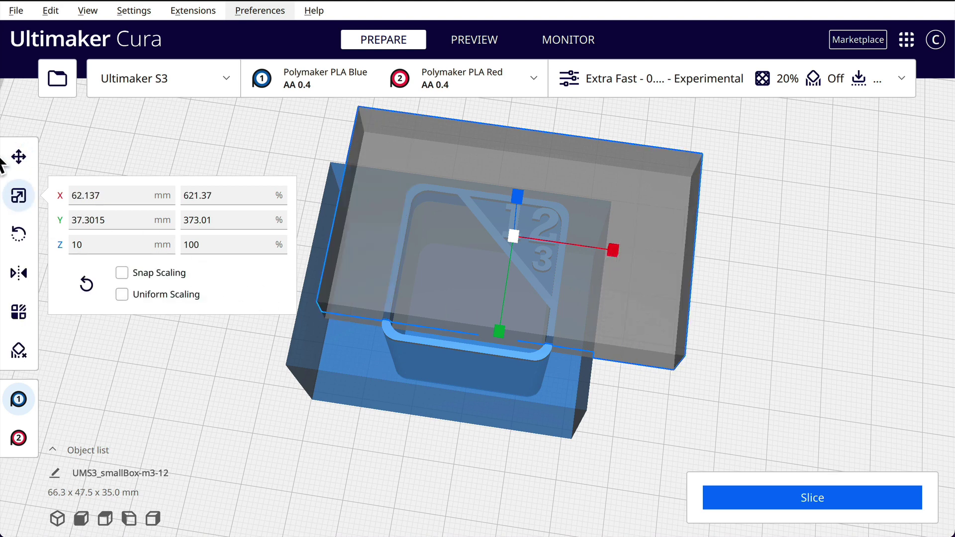
# - Centre the grey slab over the box with the Move arrows
pyautogui.click(18, 156)
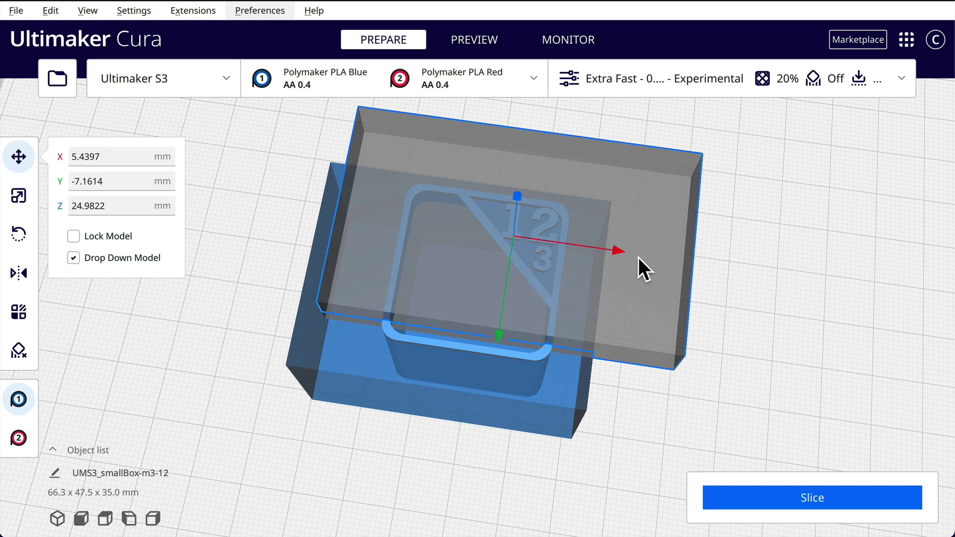
pyautogui.moveTo(616, 248); pyautogui.dragTo(586, 265)
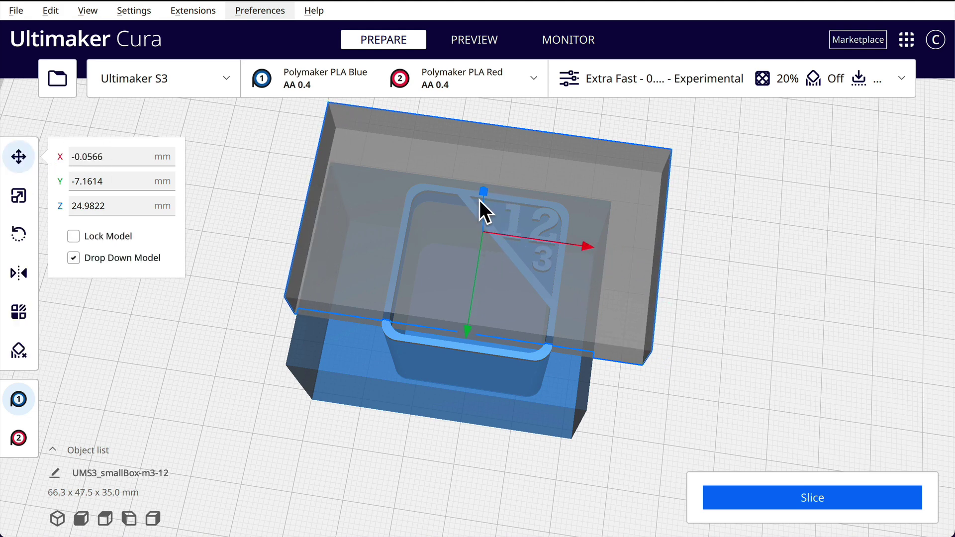
pyautogui.moveTo(466, 329); pyautogui.dragTo(460, 357)
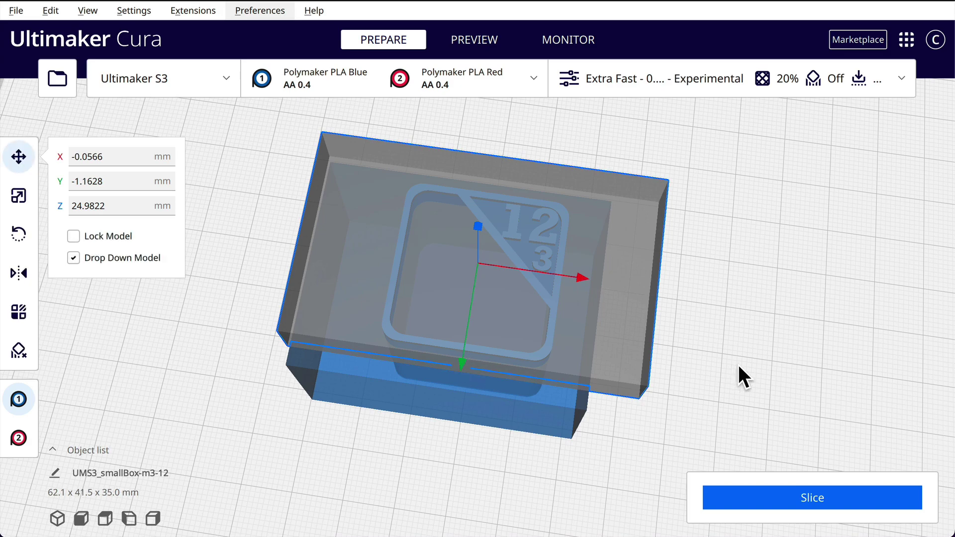
pyautogui.moveTo(738, 365); pyautogui.dragTo(761, 272, button='right')
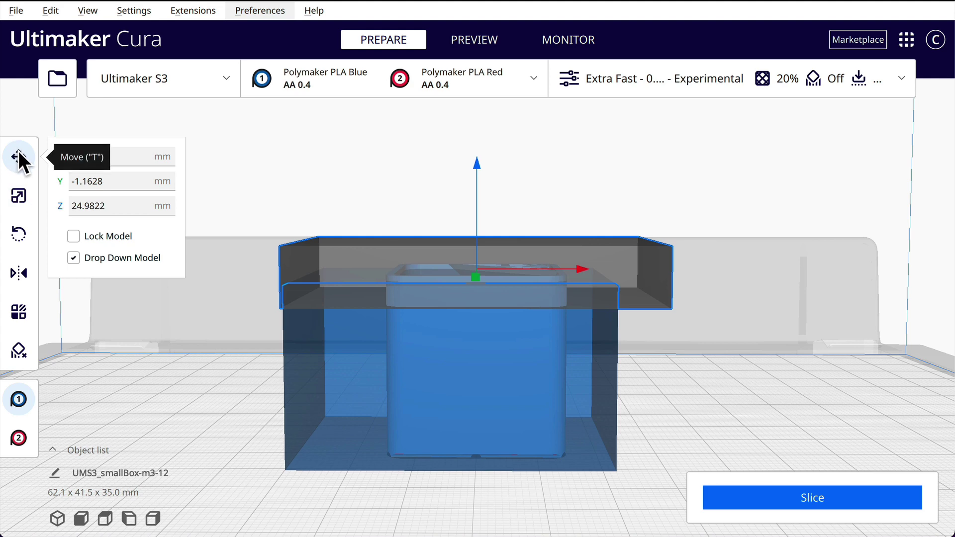
# - Raise the slab to a Z height of 29.06 mm
pyautogui.click(119, 205)
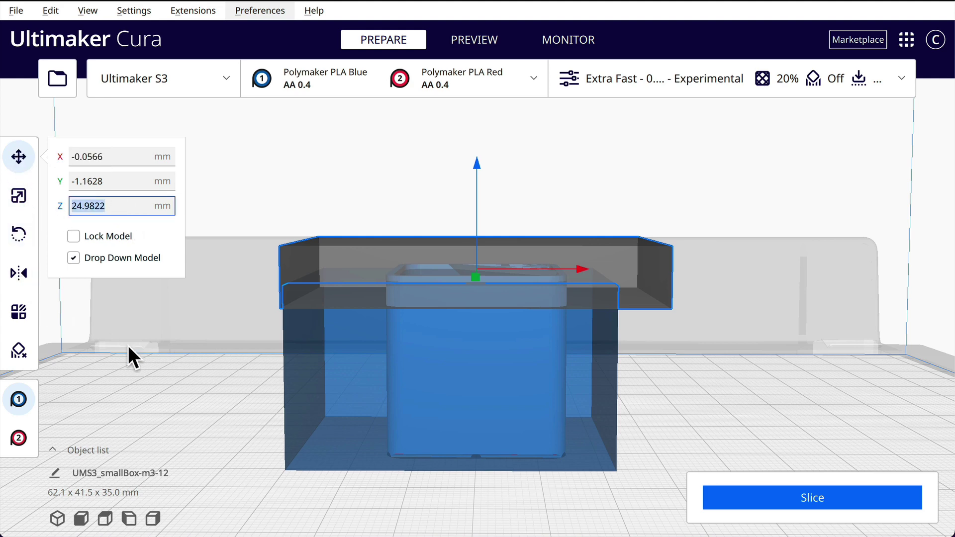
pyautogui.write('29.06')
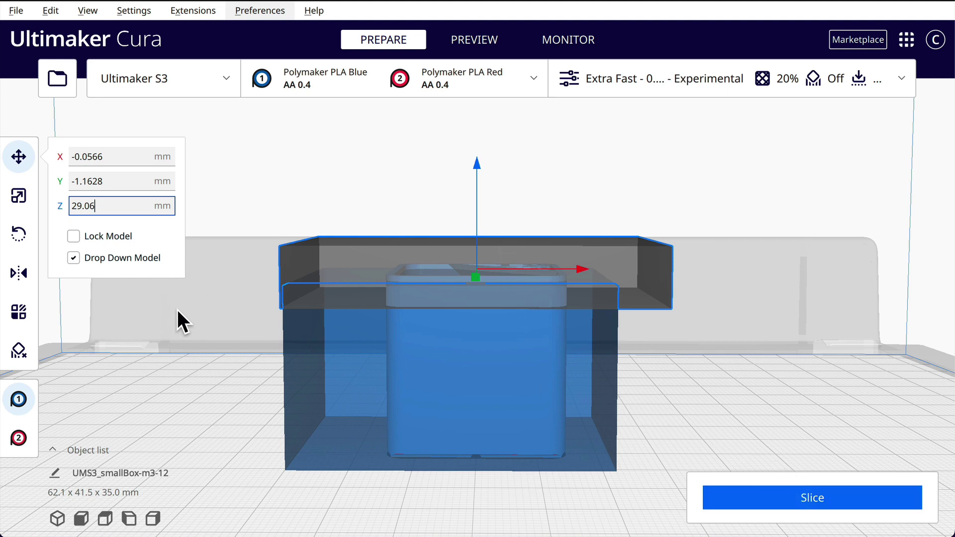
pyautogui.press('Tab')
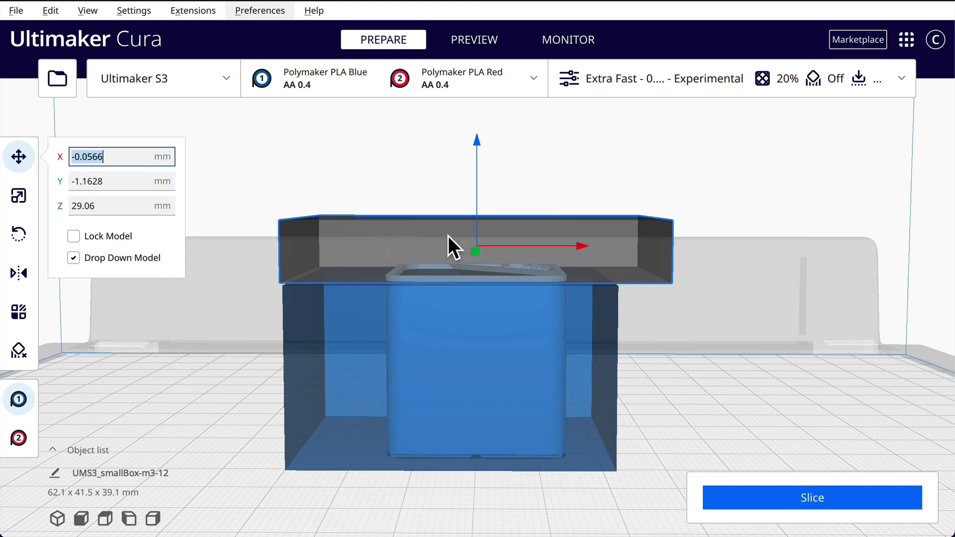
# - Make the raised slab a Cutting mesh for overlaps, assigned to extruder 2 (red)
pyautogui.click(393, 235)
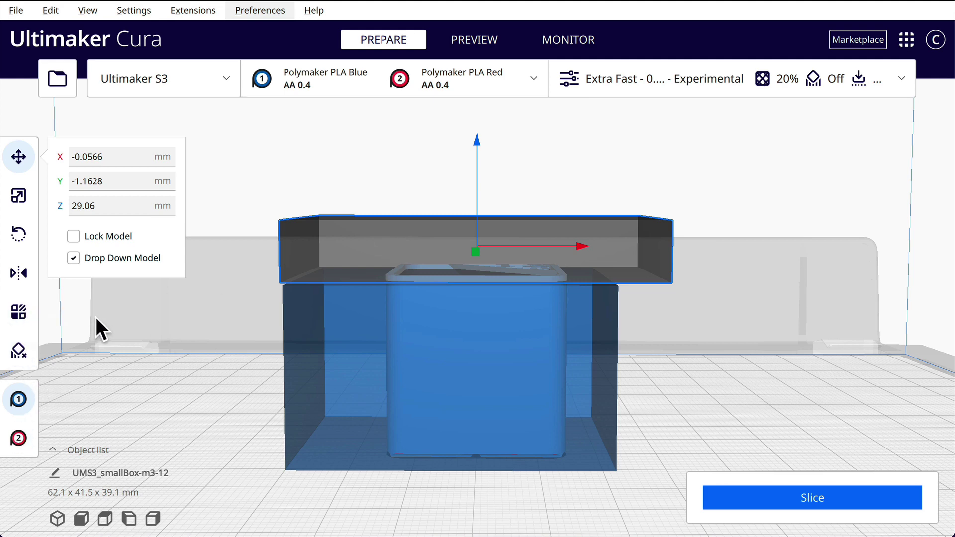
pyautogui.click(18, 309)
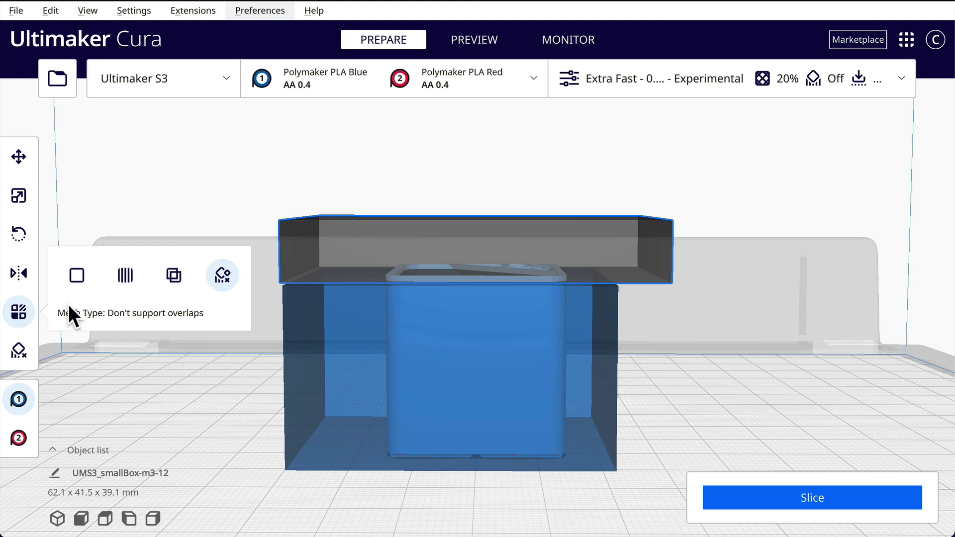
pyautogui.click(173, 274)
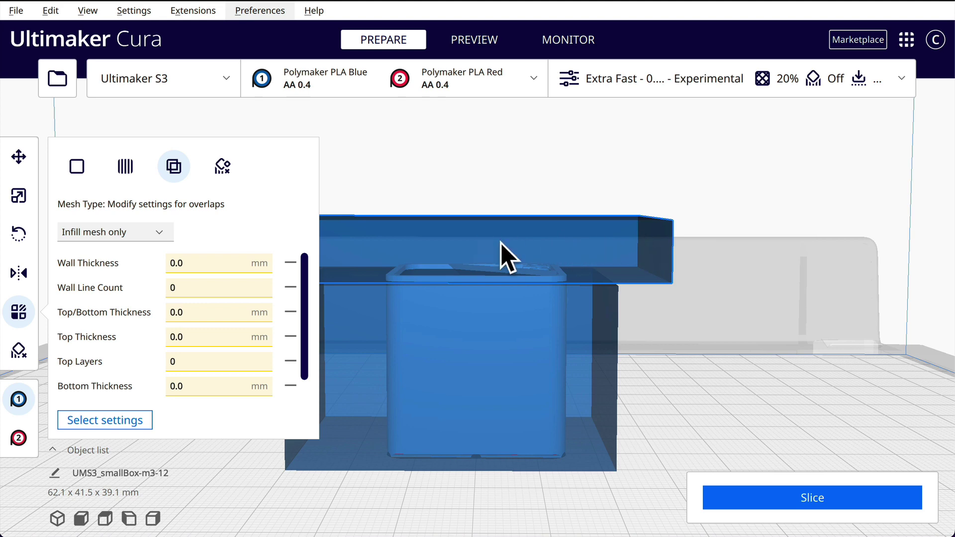
pyautogui.click(146, 233)
pyautogui.click(89, 270)
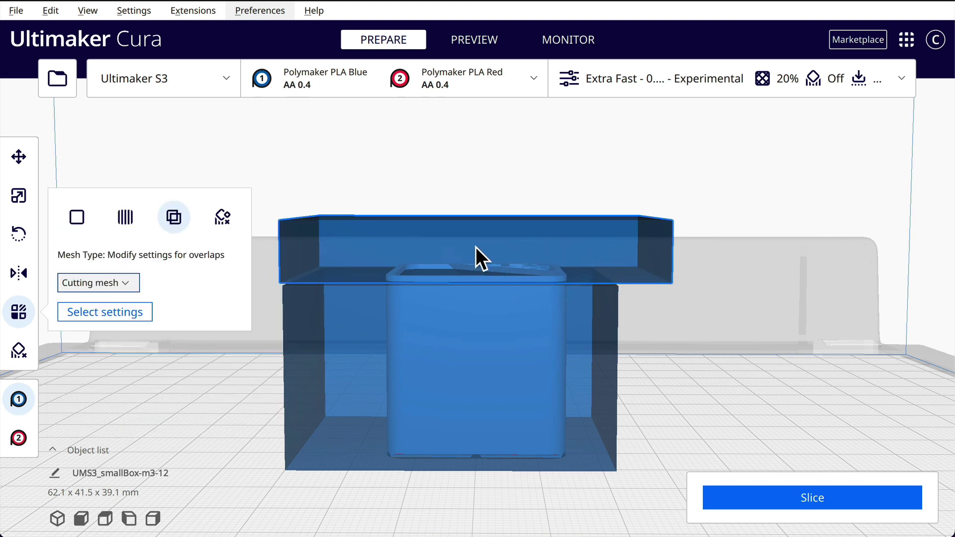
pyautogui.click(17, 438)
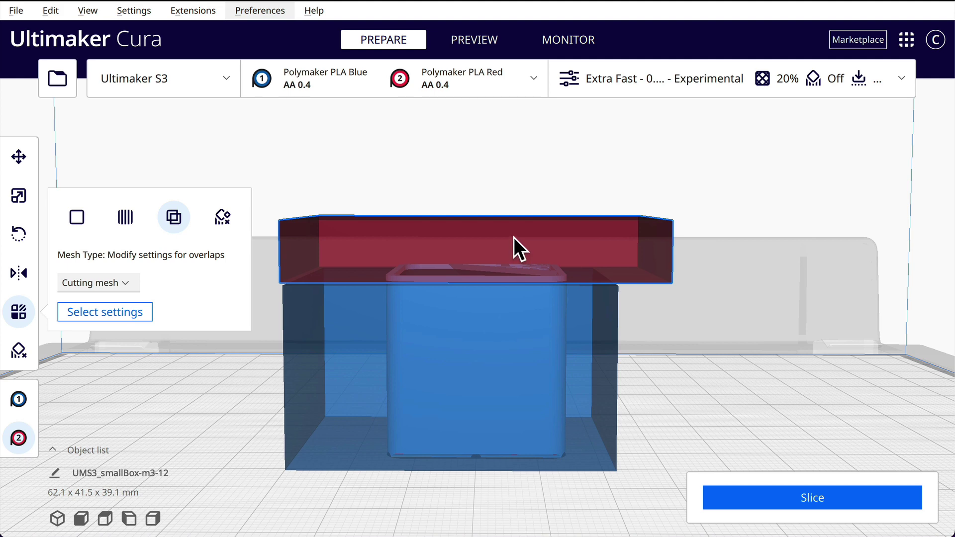
pyautogui.click(331, 152)
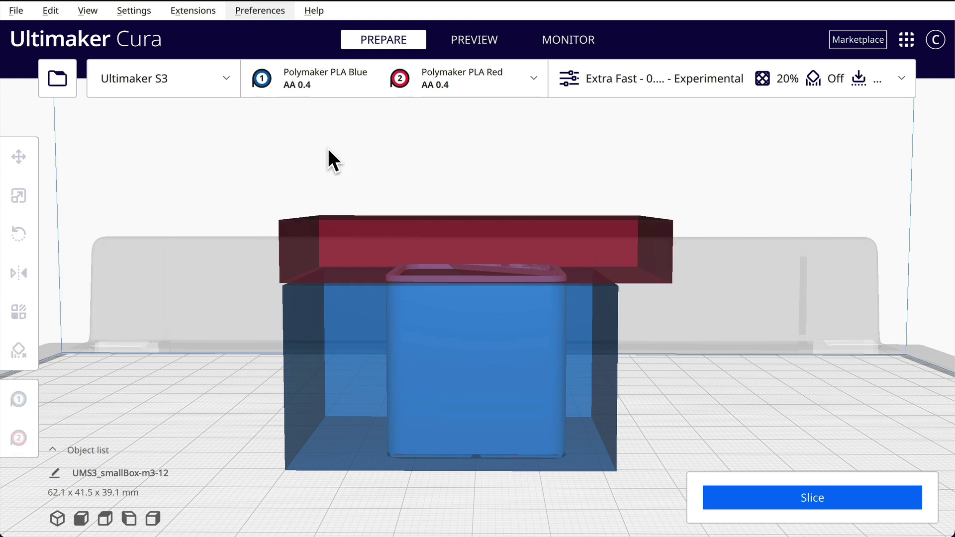
# - Slice the plate (38 minutes, 8 g, 0.98 m) and bring up the Preview colour scheme settings
pyautogui.click(803, 496)
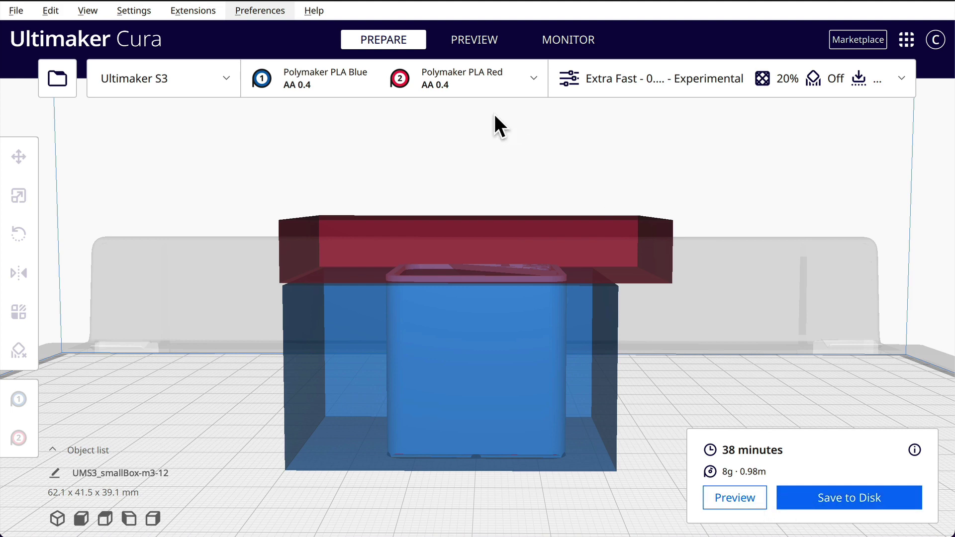
pyautogui.click(474, 39)
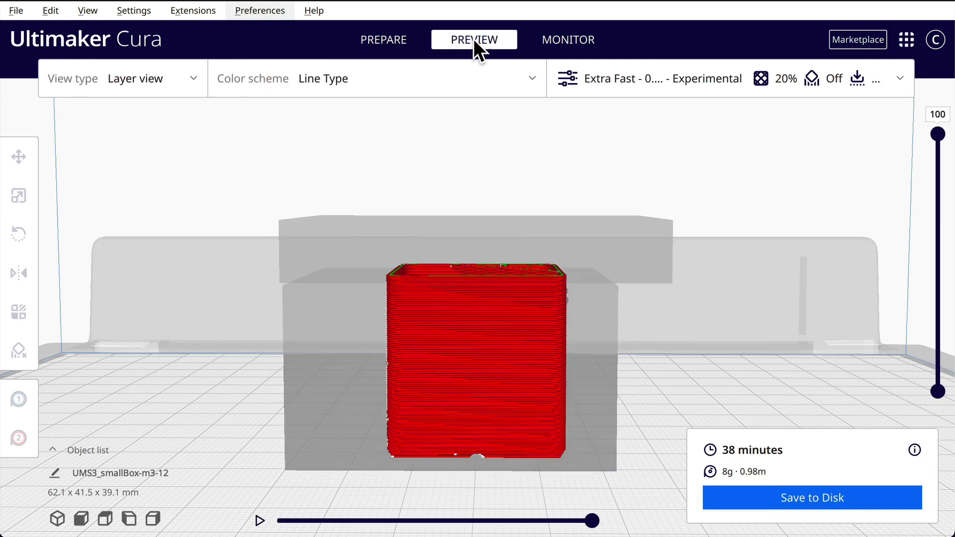
pyautogui.moveTo(761, 259); pyautogui.dragTo(753, 324, button='right')
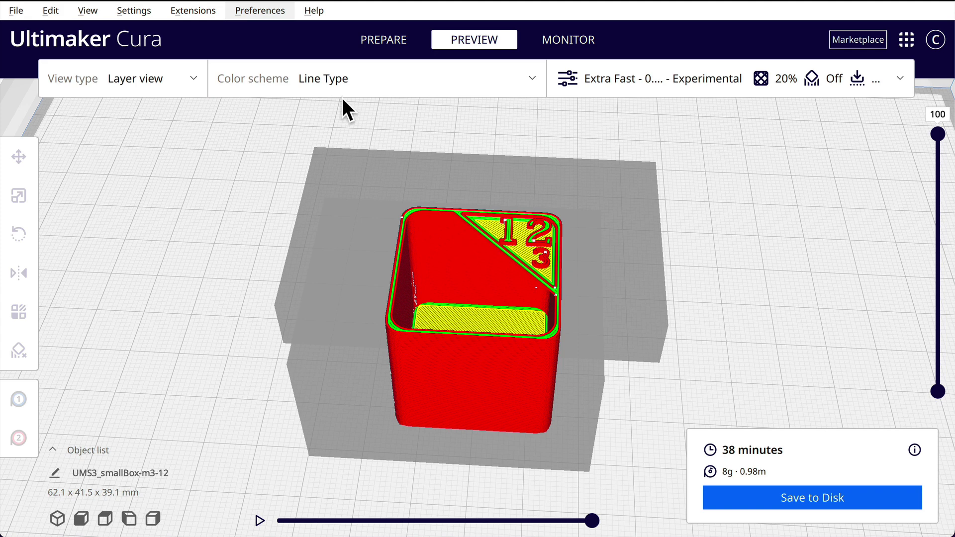
pyautogui.click(528, 75)
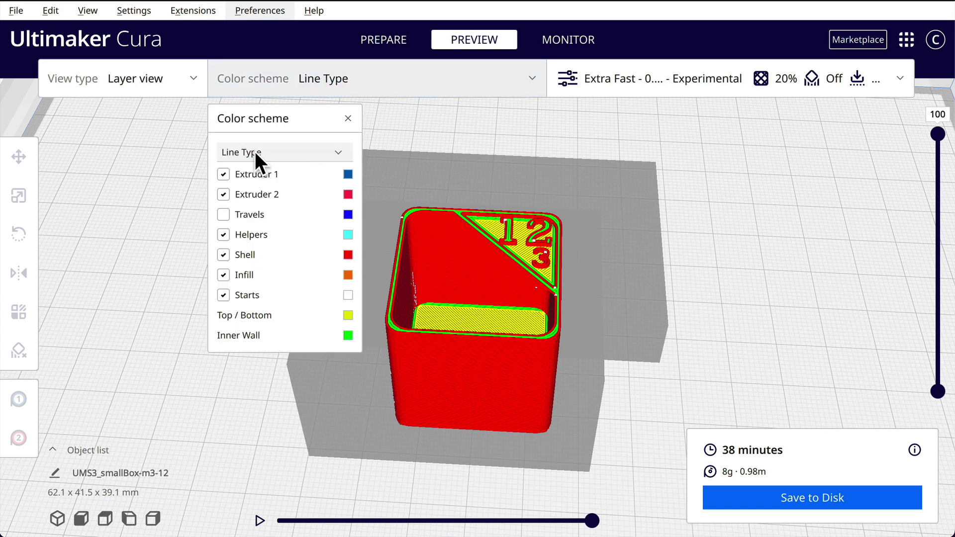
# - Change the preview colour scheme from Line Type to Material Color and inspect the box
pyautogui.click(339, 154)
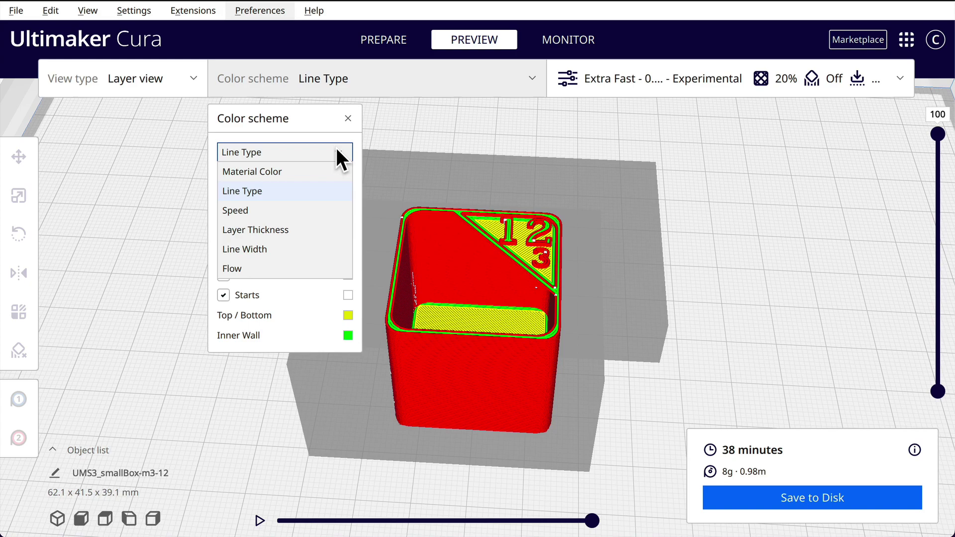
pyautogui.click(254, 171)
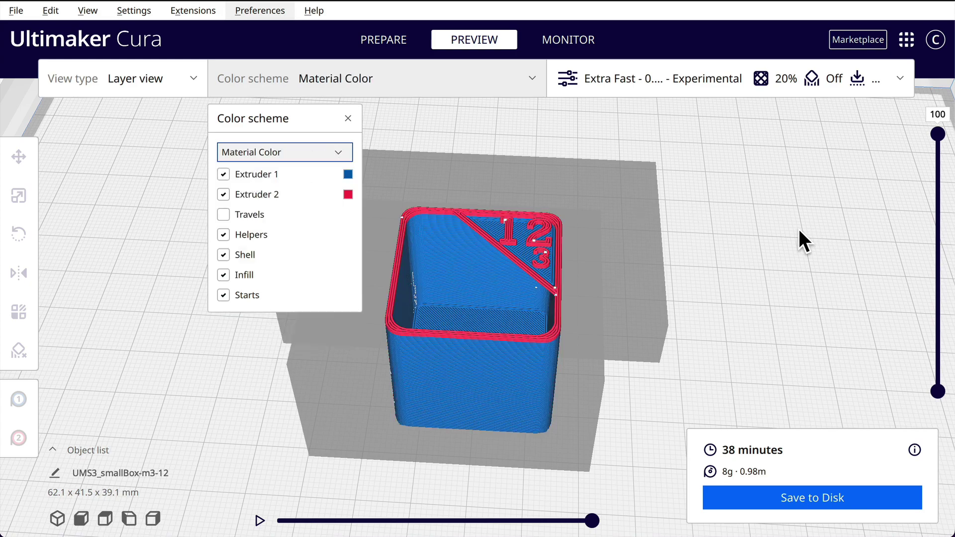
pyautogui.moveTo(798, 230); pyautogui.dragTo(775, 289, button='right')
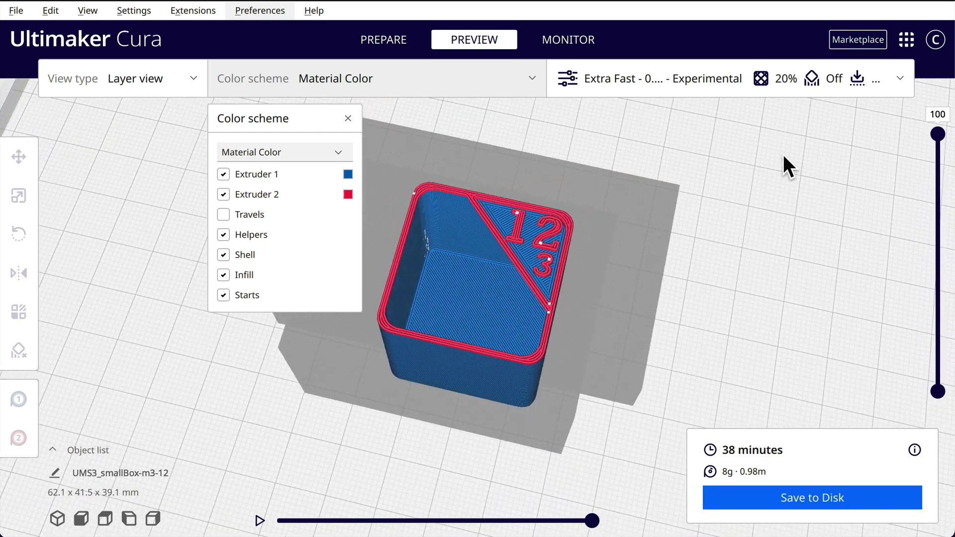
pyautogui.moveTo(774, 156); pyautogui.dragTo(809, 147, button='right')
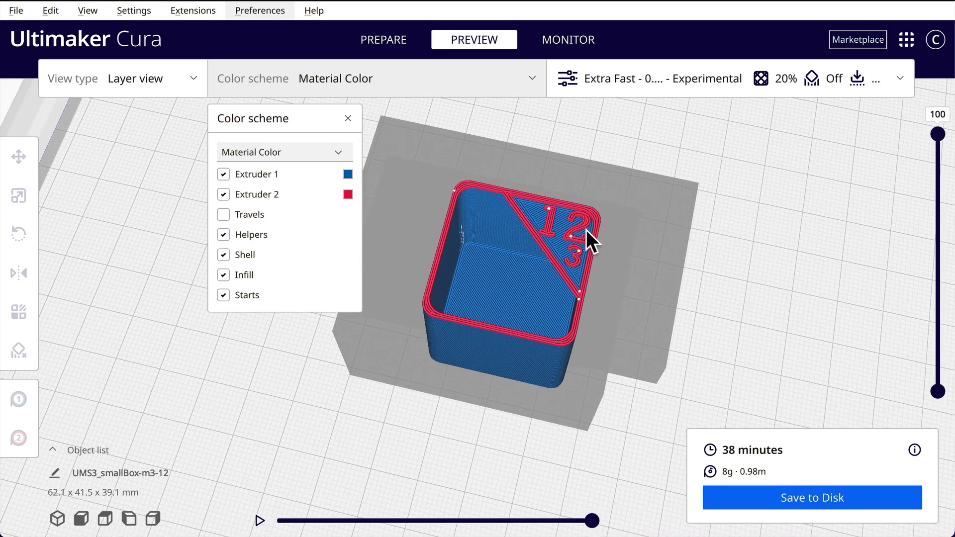